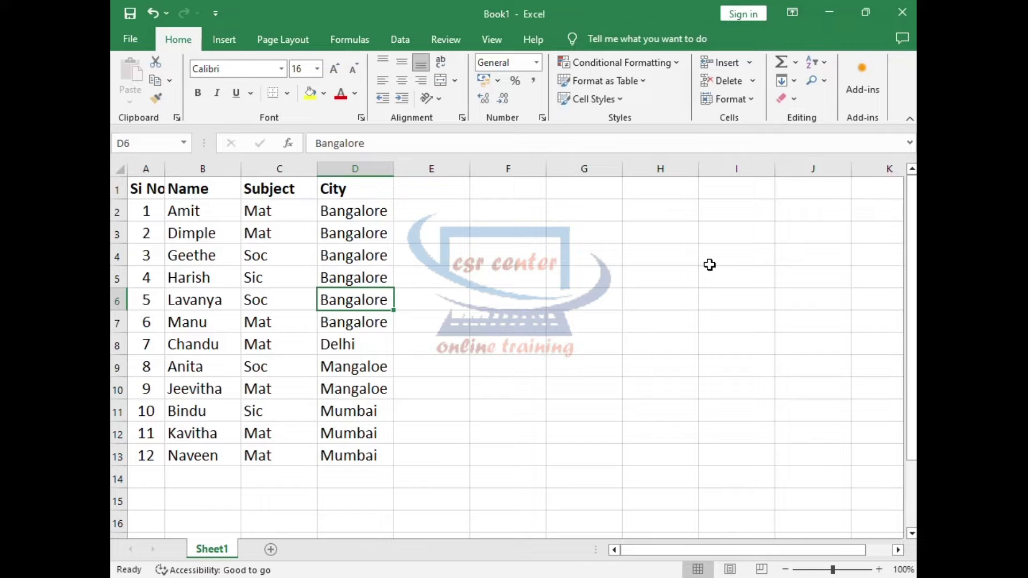
Examine the data table in A1:D13 and its Si No, Name, Subject and City columns.
left_click(137, 189)
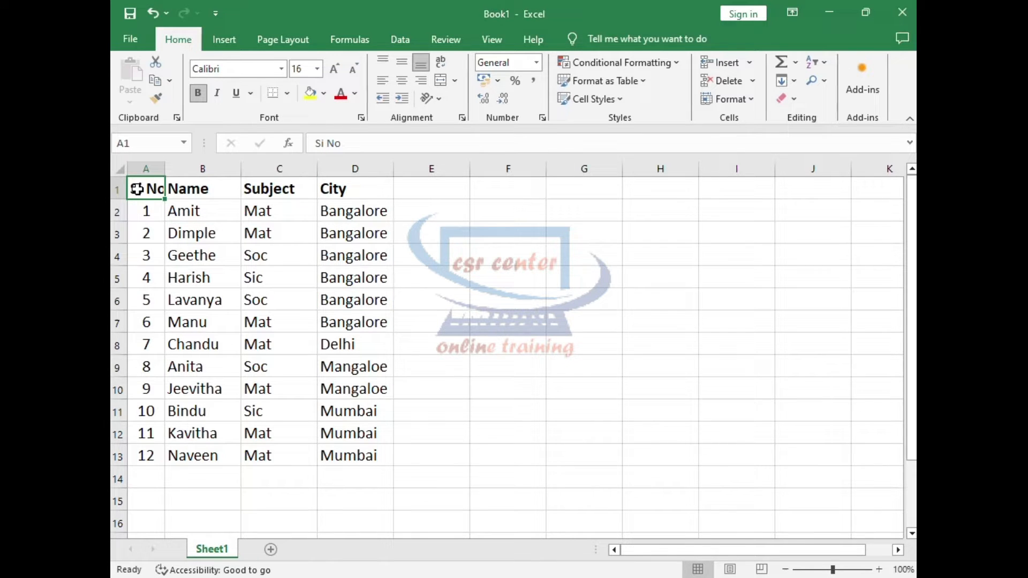
left_click_drag(138, 189, 370, 465)
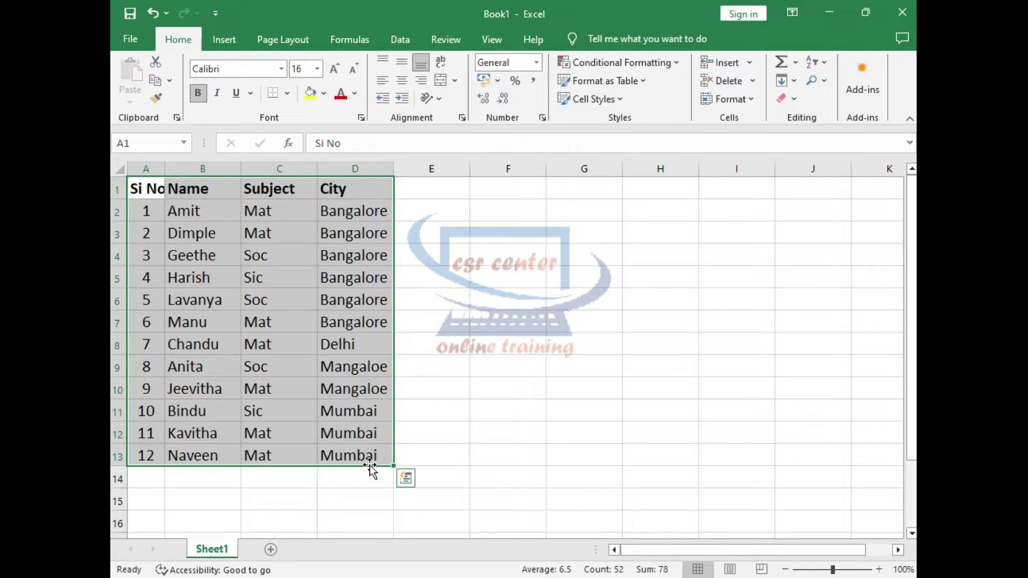
left_click(158, 167)
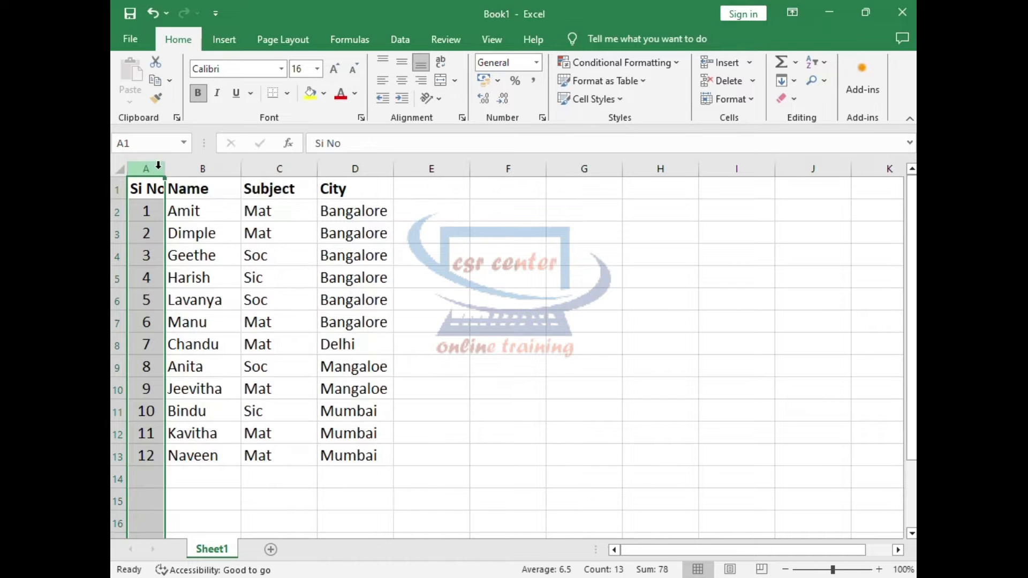
left_click(199, 168)
left_click(276, 168)
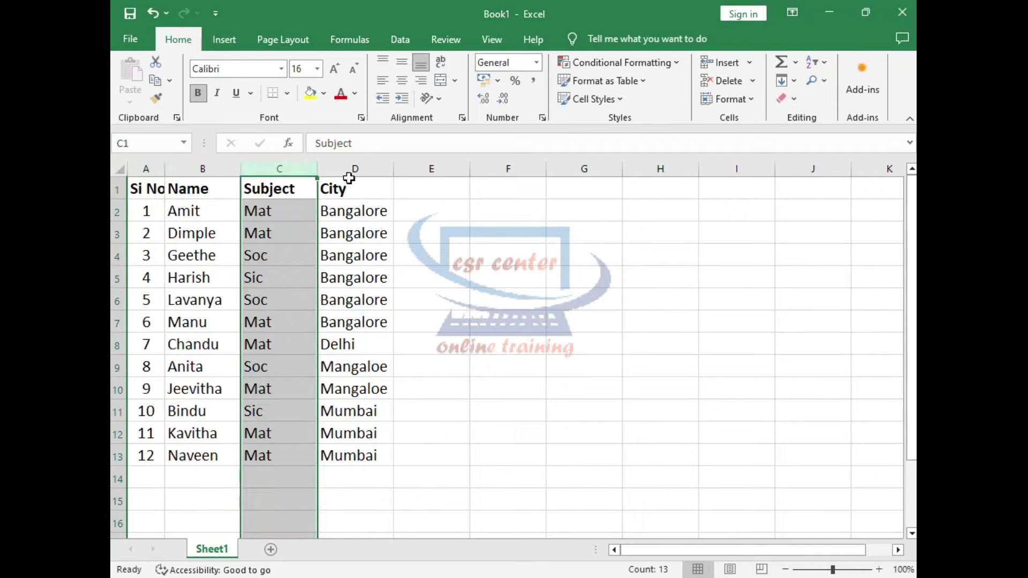
left_click(355, 169)
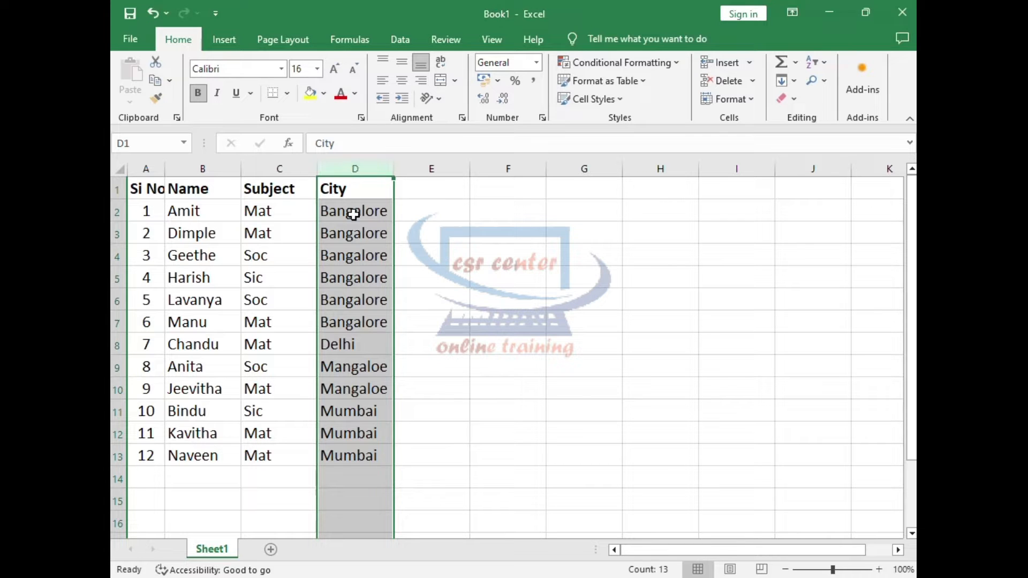
left_click(220, 211)
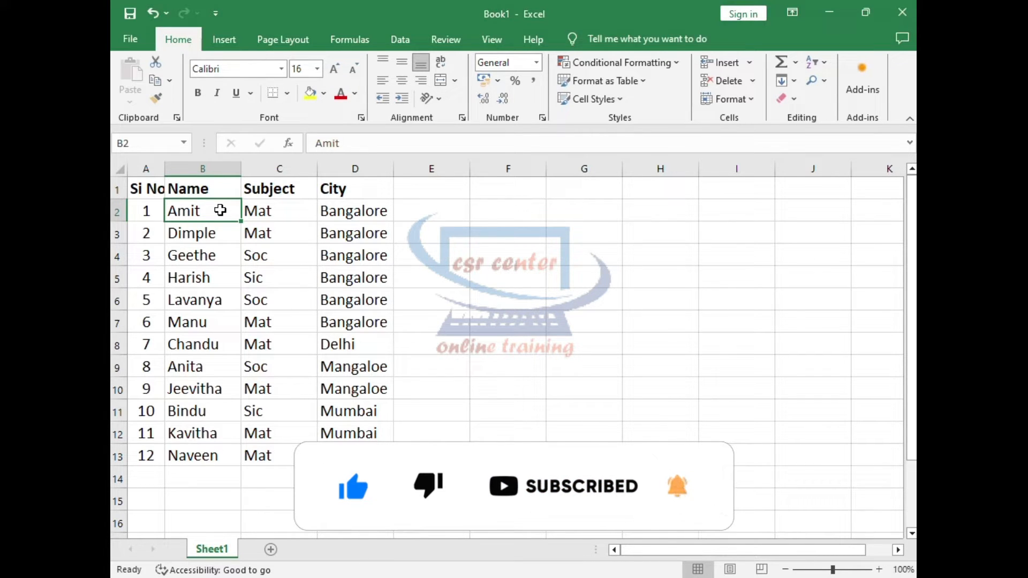
Try to sort the table from A to Z with the header cells A1:D1 selected.
left_click_drag(143, 190, 357, 195)
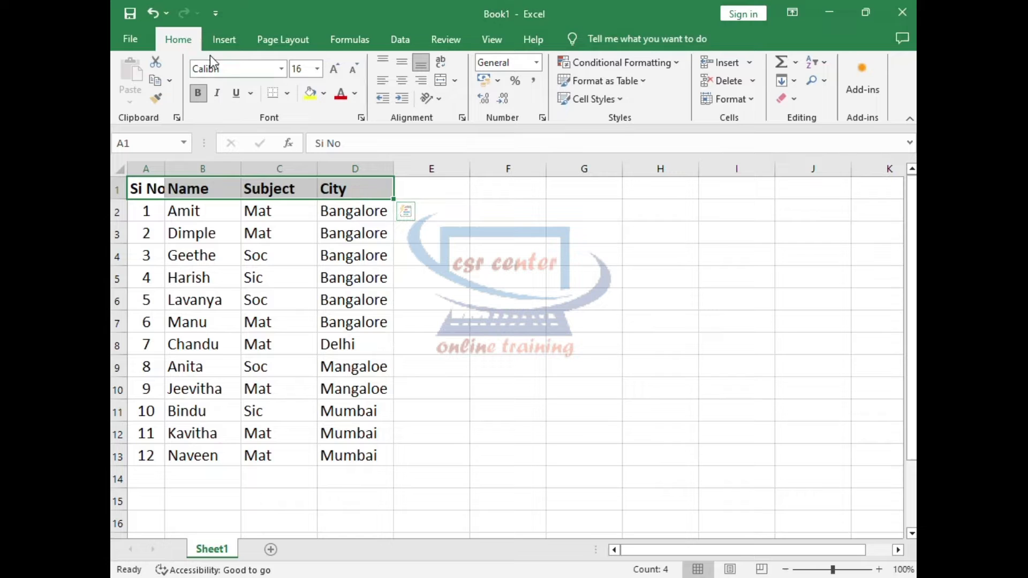
left_click(822, 63)
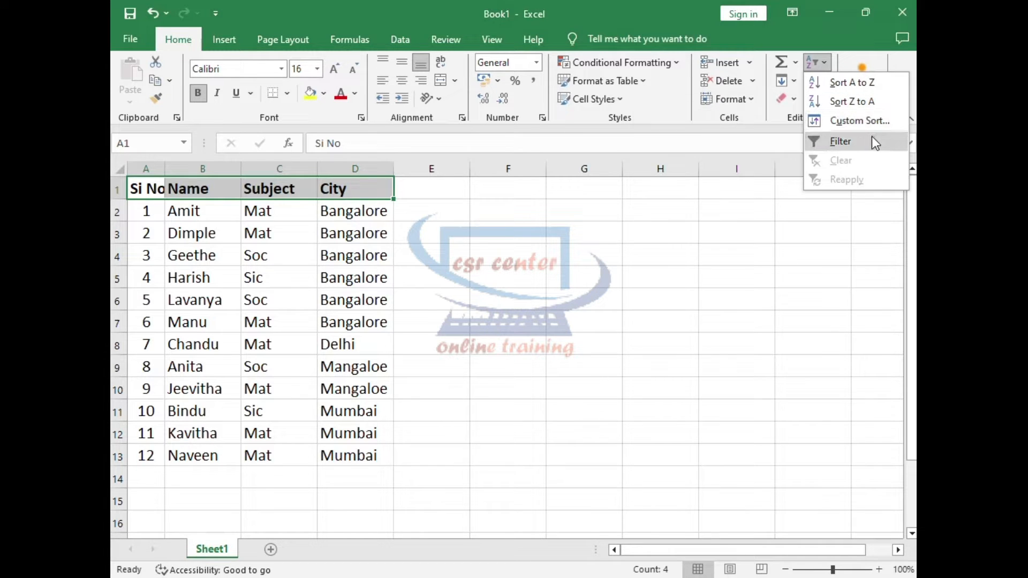
left_click(879, 89)
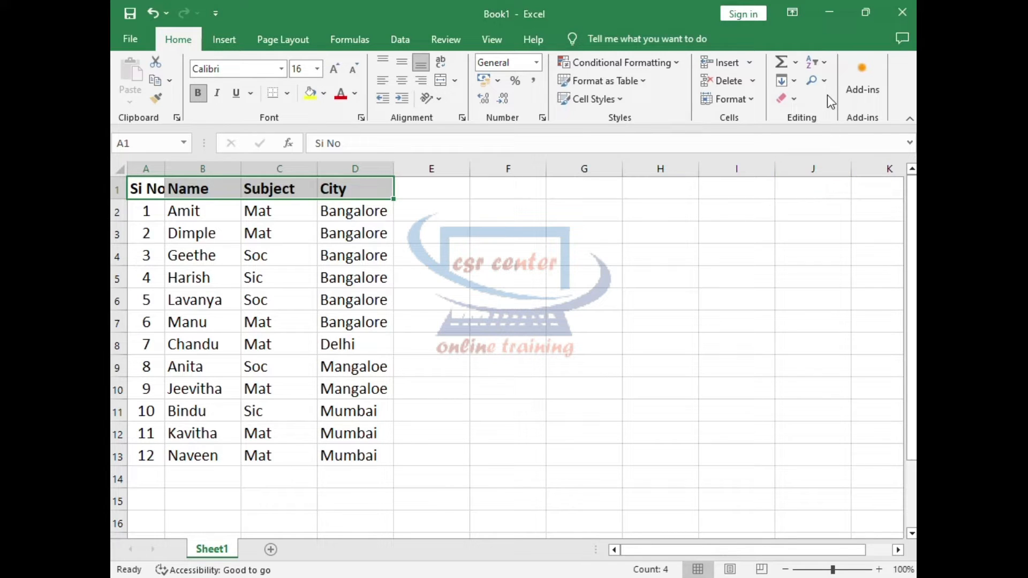
Sort the table from Z to A by Si No, expanding the selection to the adjacent data.
left_click(827, 62)
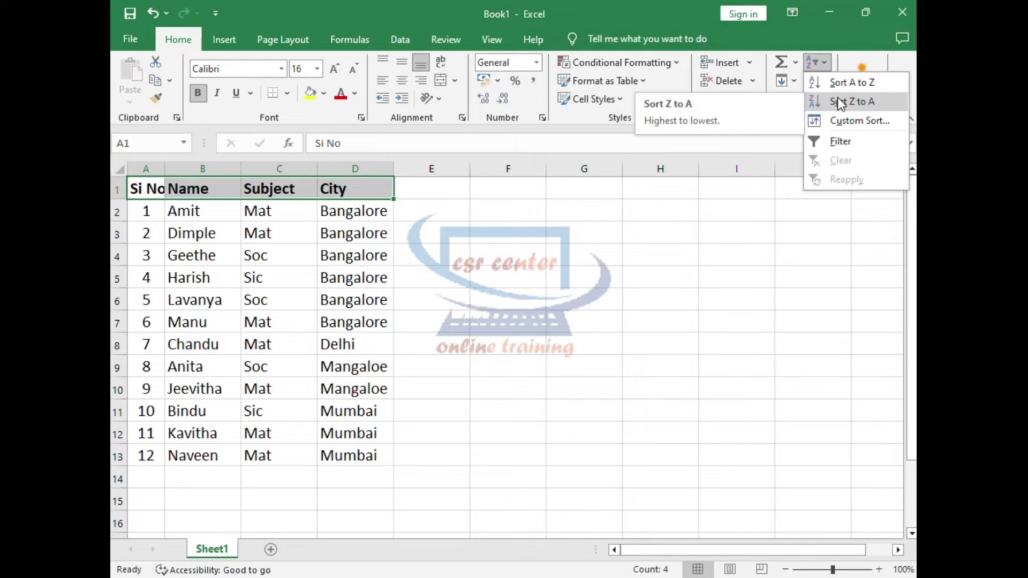
left_click(838, 100)
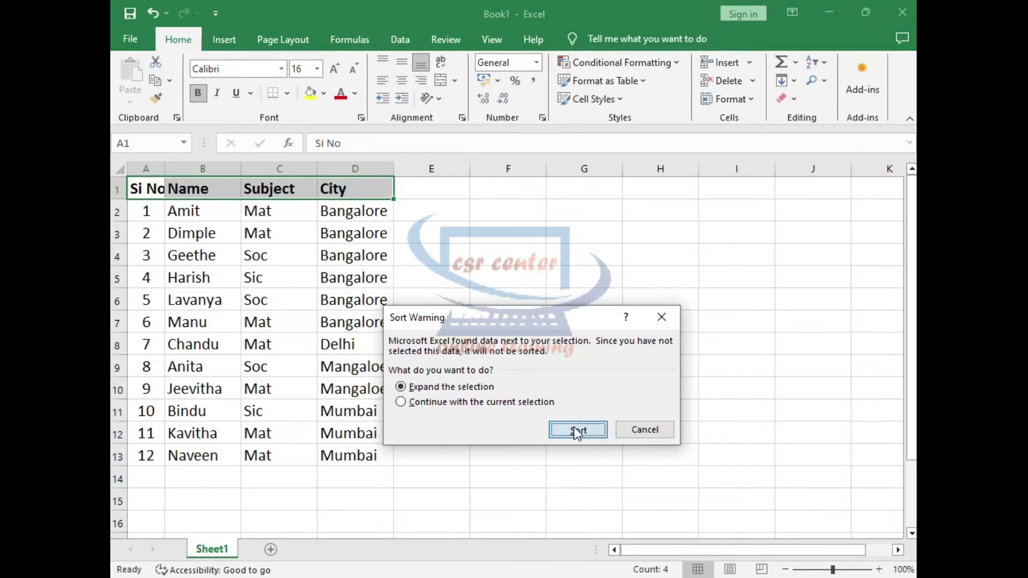
left_click(574, 427)
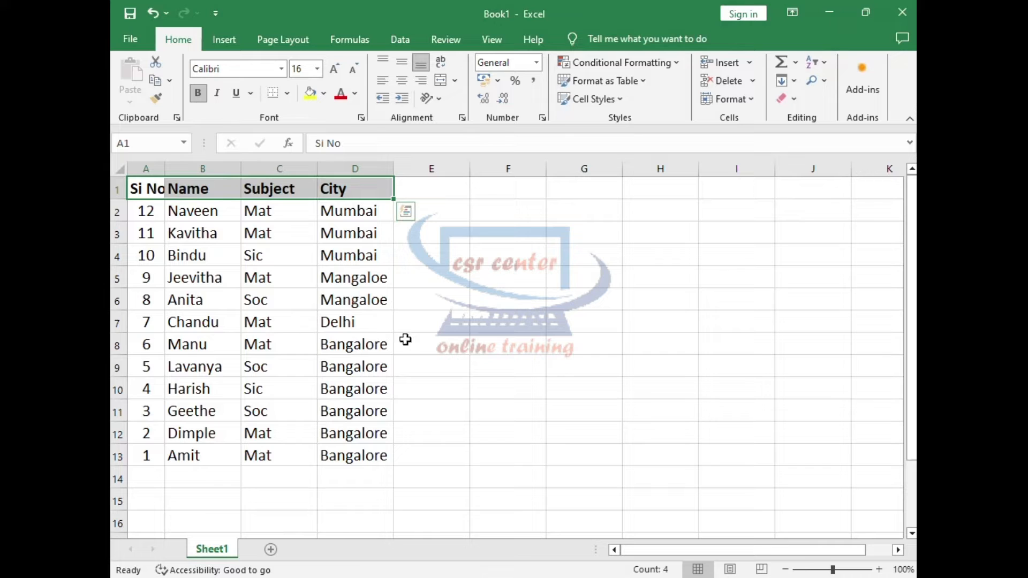
key("Down")
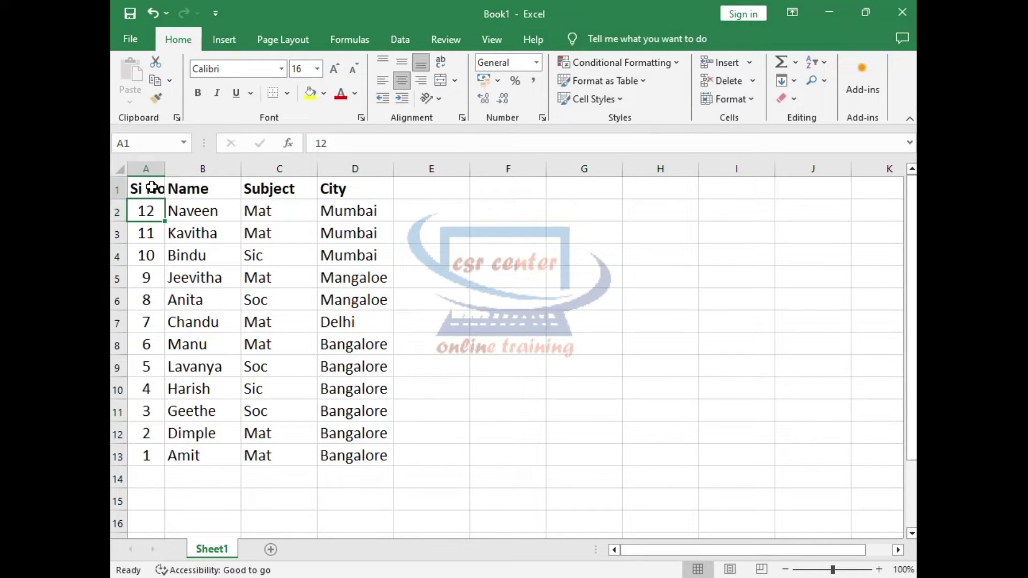
Sort the table from A to Z by Si No, starting from header cells A1:D1 and expanding the selection.
left_click_drag(142, 192, 303, 192)
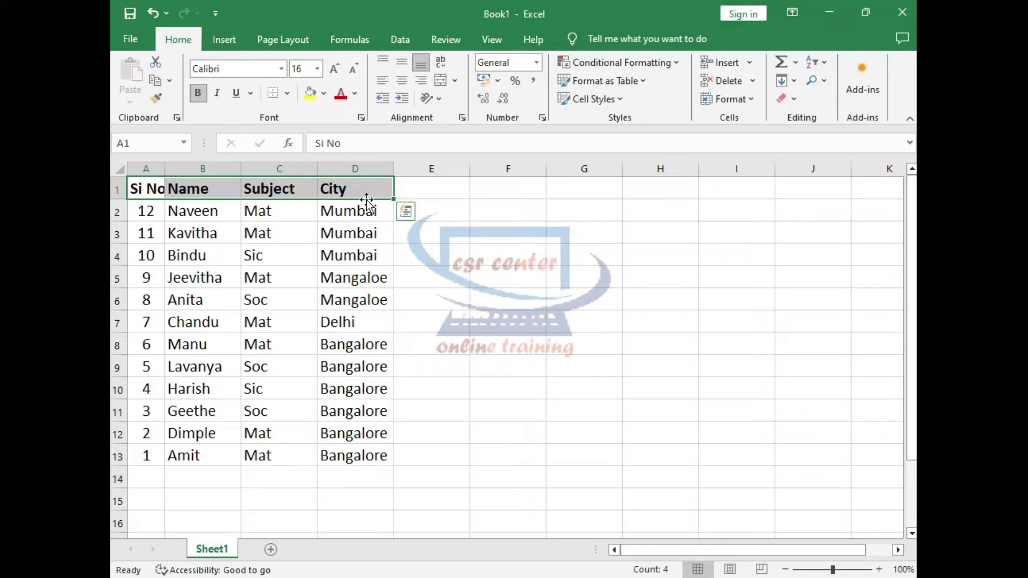
left_click(825, 63)
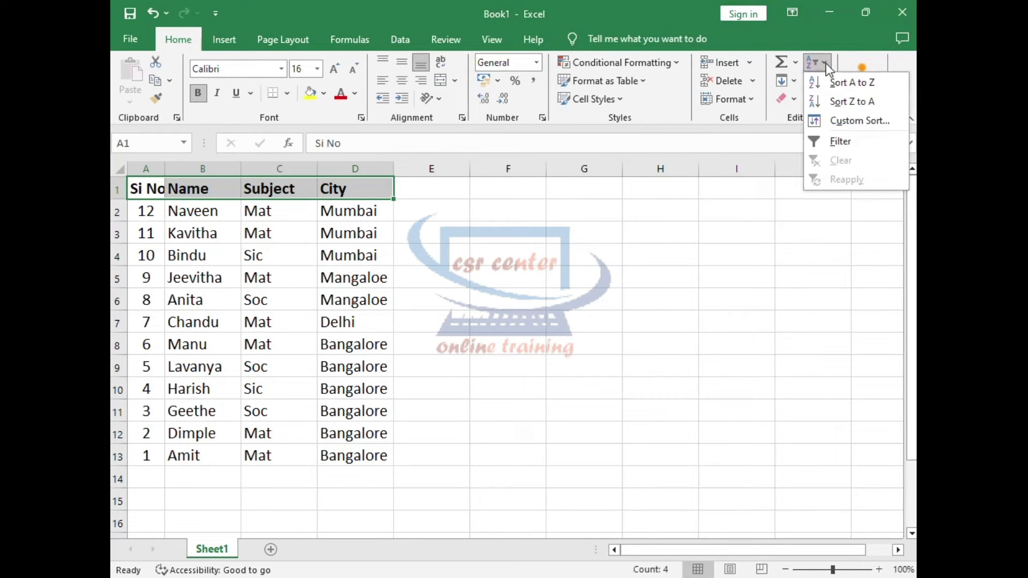
left_click(854, 83)
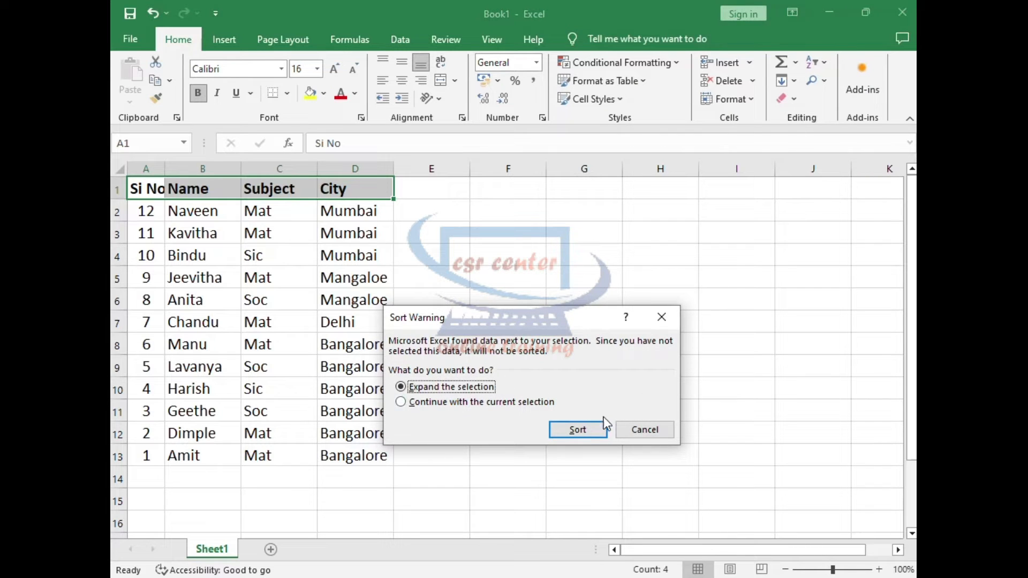
left_click(586, 430)
left_click(191, 265)
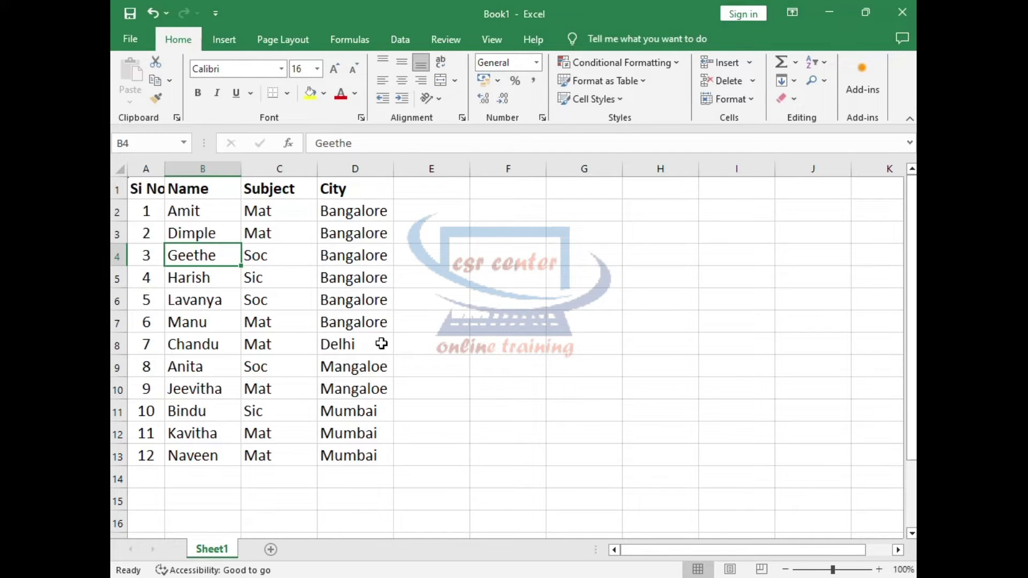
left_click(191, 233)
Turn on filtering for the header cells A1:D1.
left_click_drag(135, 189, 343, 180)
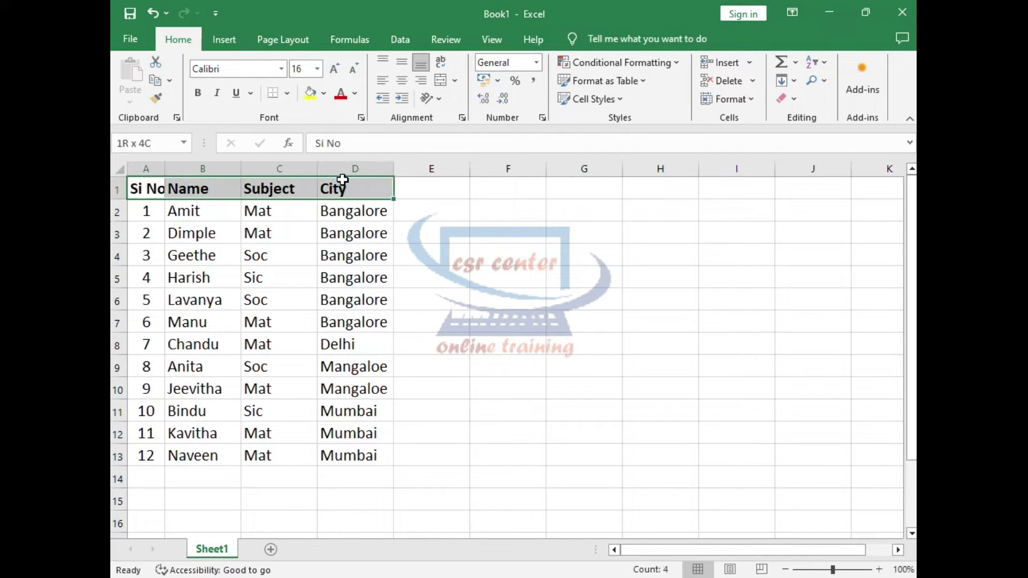
left_click(831, 62)
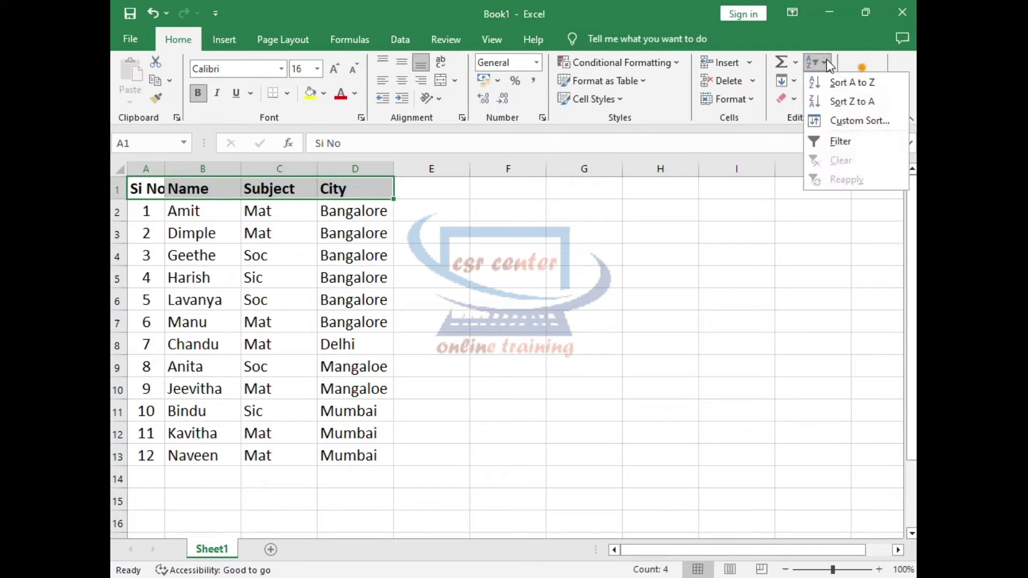
left_click(848, 143)
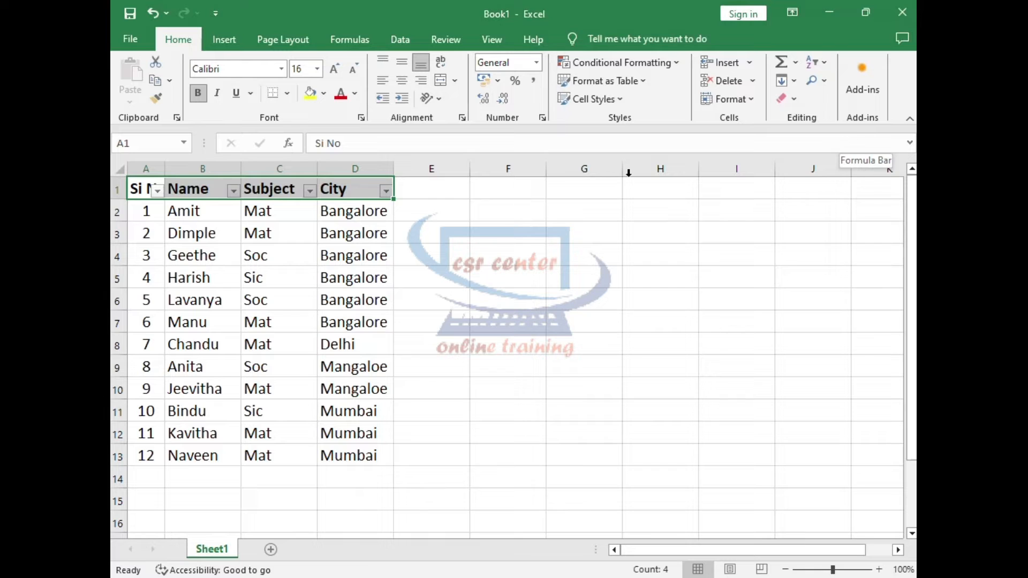
left_click(149, 227)
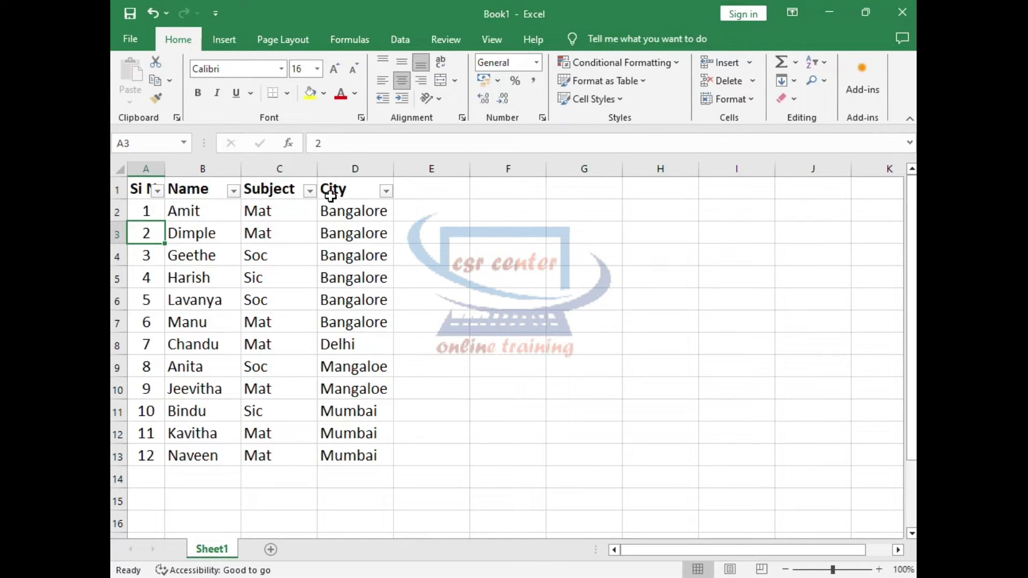
Filter the Si No column to exclude values 1, 2, 3 and 4, and select the remaining records.
left_click(158, 192)
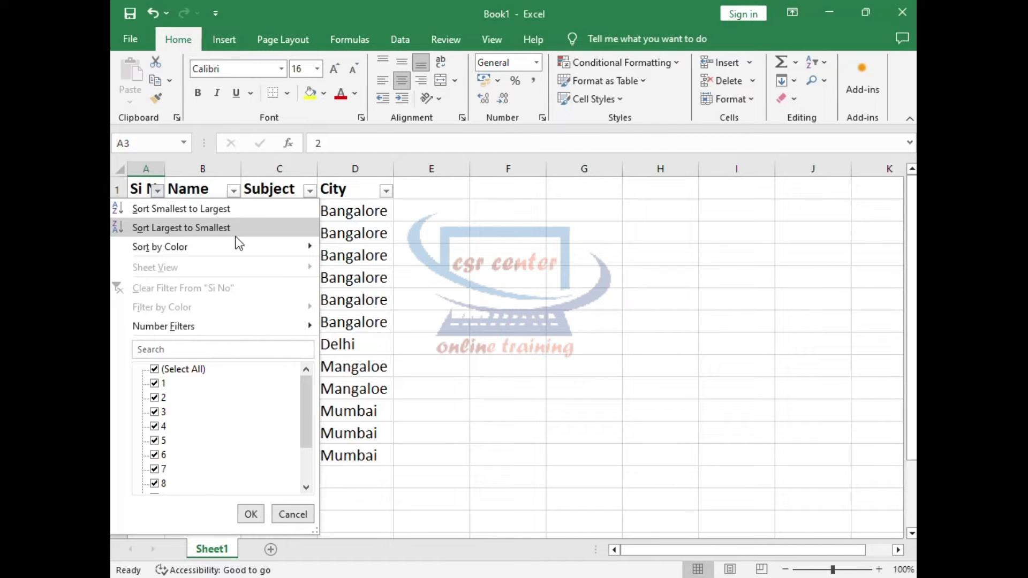
mouse_move(223, 243)
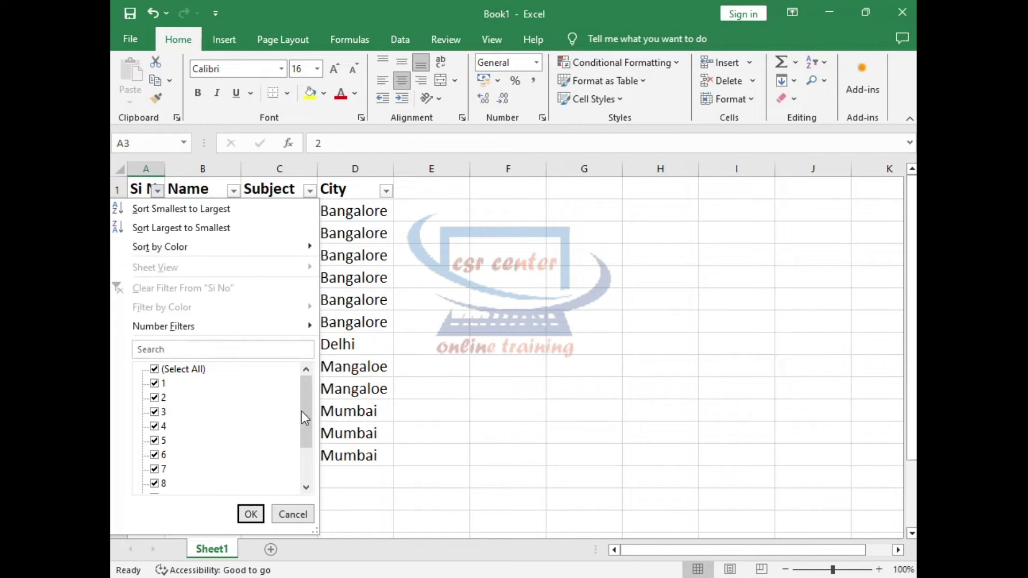
left_click_drag(308, 412, 303, 451)
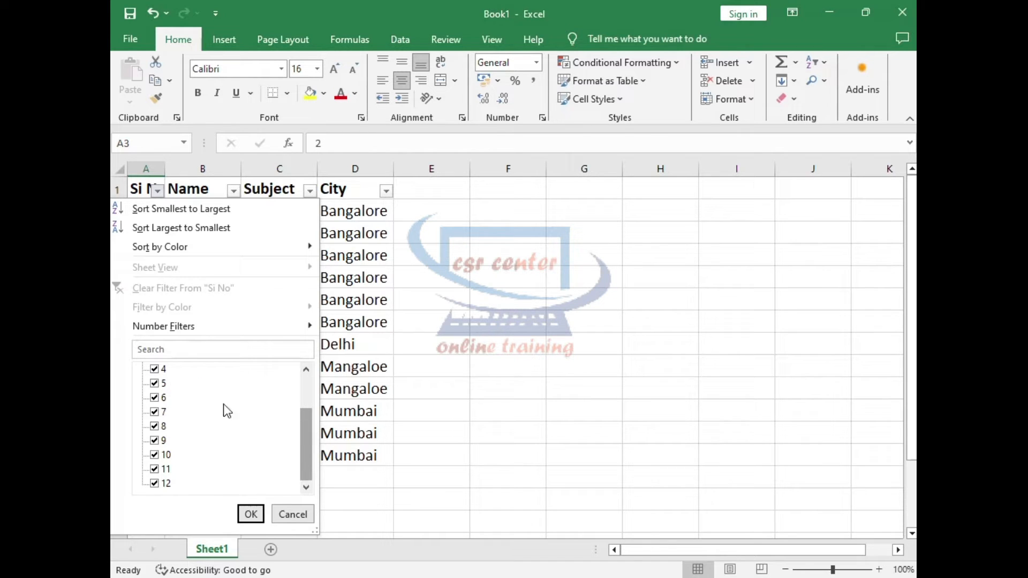
left_click_drag(312, 448, 342, 373)
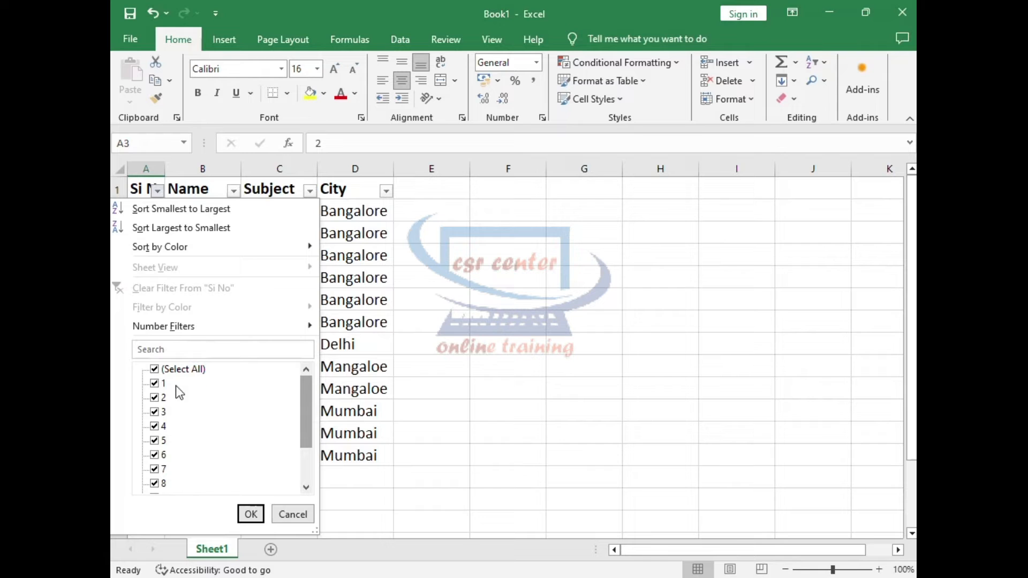
left_click(155, 384)
left_click(156, 398)
left_click(155, 412)
left_click(155, 427)
left_click(251, 514)
left_click(206, 324)
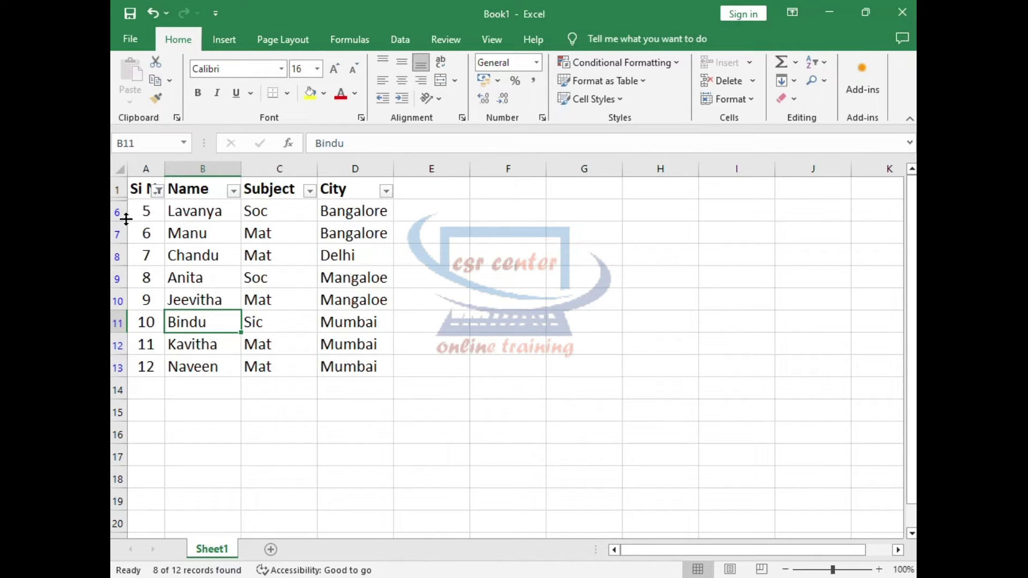
left_click_drag(140, 210, 355, 360)
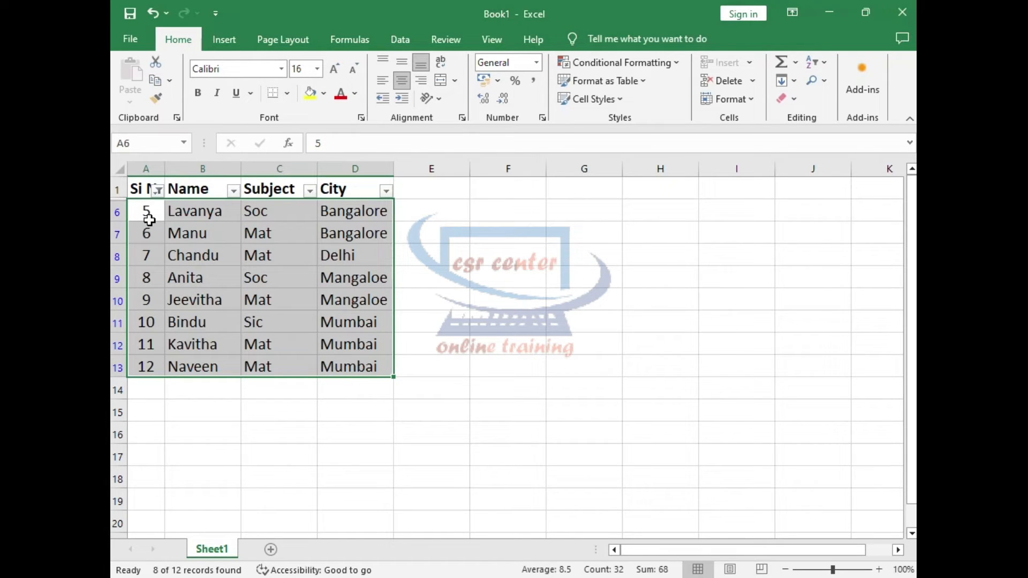
Reselect all values in the Si No filter to bring back every record.
left_click(157, 191)
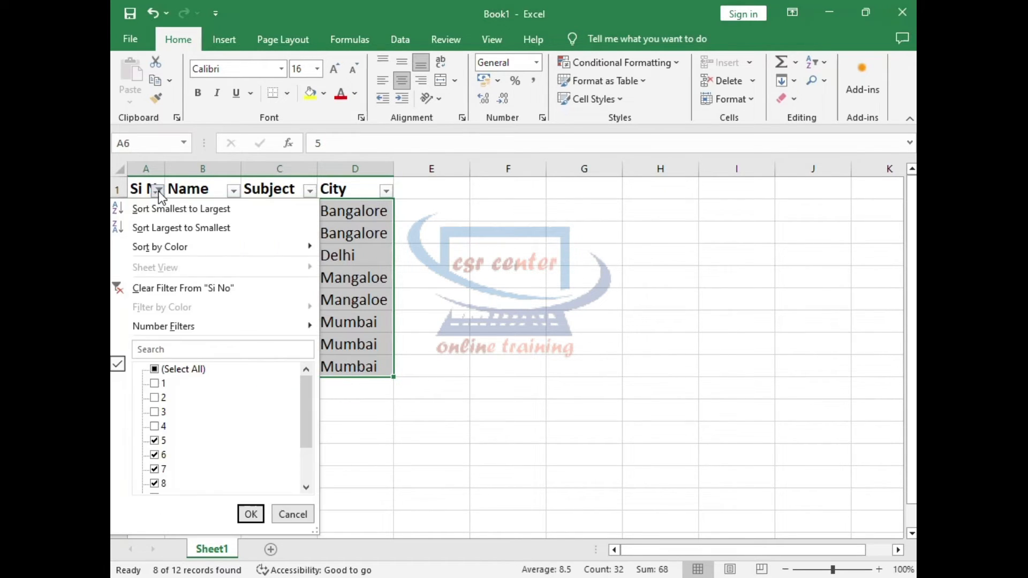
left_click(161, 369)
left_click(251, 515)
left_click(213, 329)
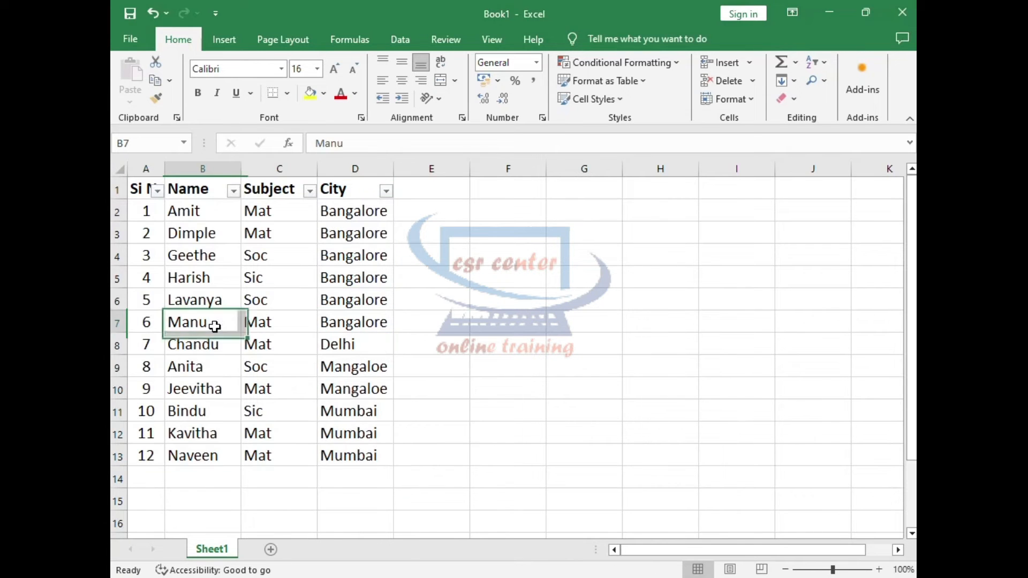
left_click_drag(141, 213, 375, 455)
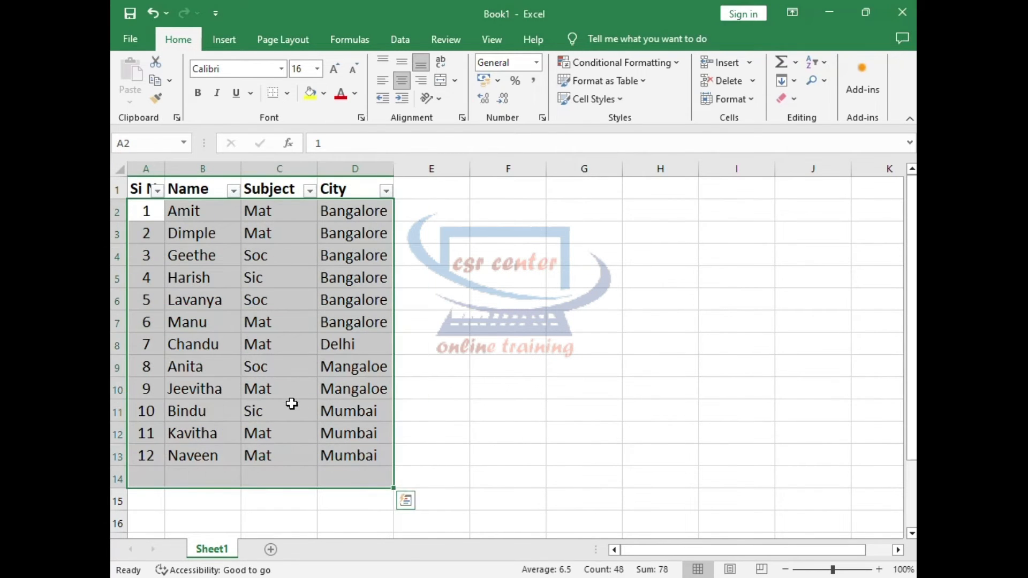
left_click(292, 393)
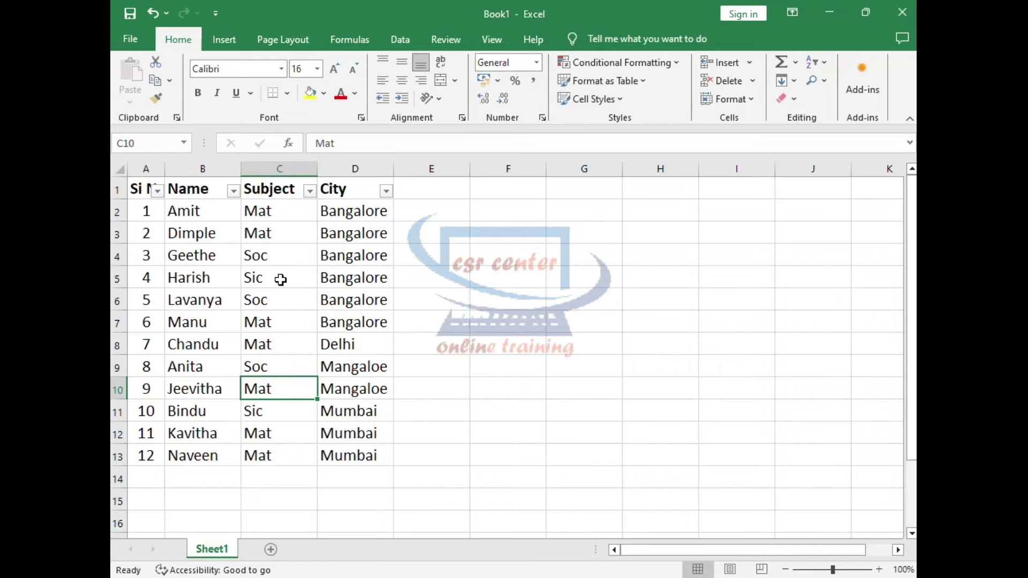
Filter the Subject column to only Mat and select the Subject and City cells of the filtered records.
left_click(310, 191)
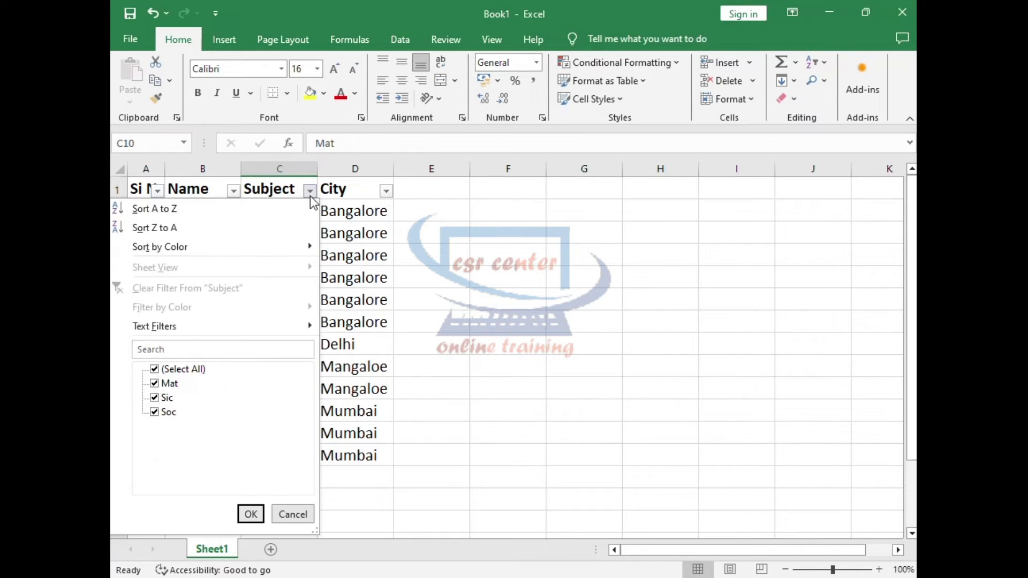
left_click(155, 369)
left_click(162, 384)
left_click(252, 515)
left_click(341, 315)
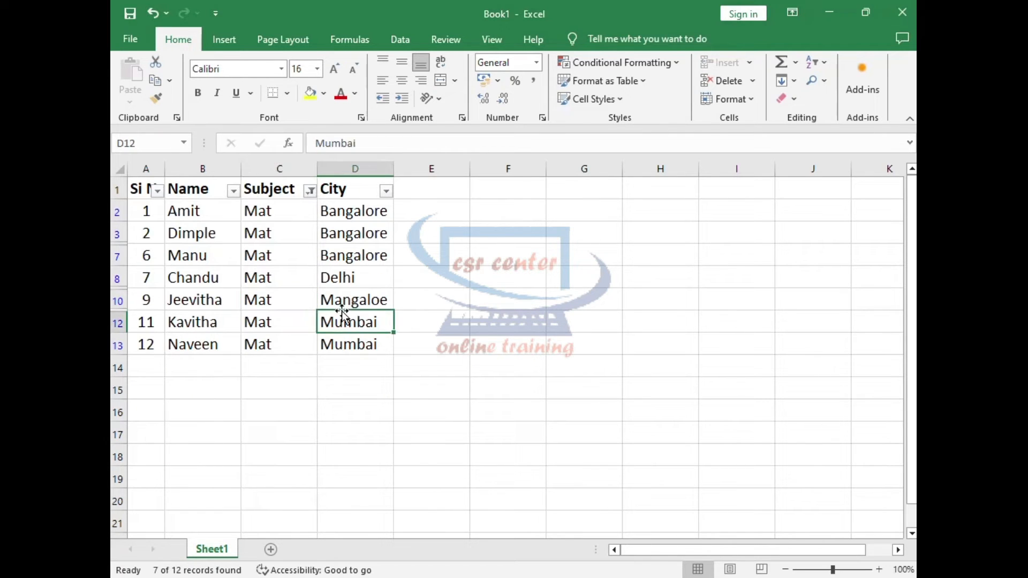
left_click_drag(254, 210, 342, 348)
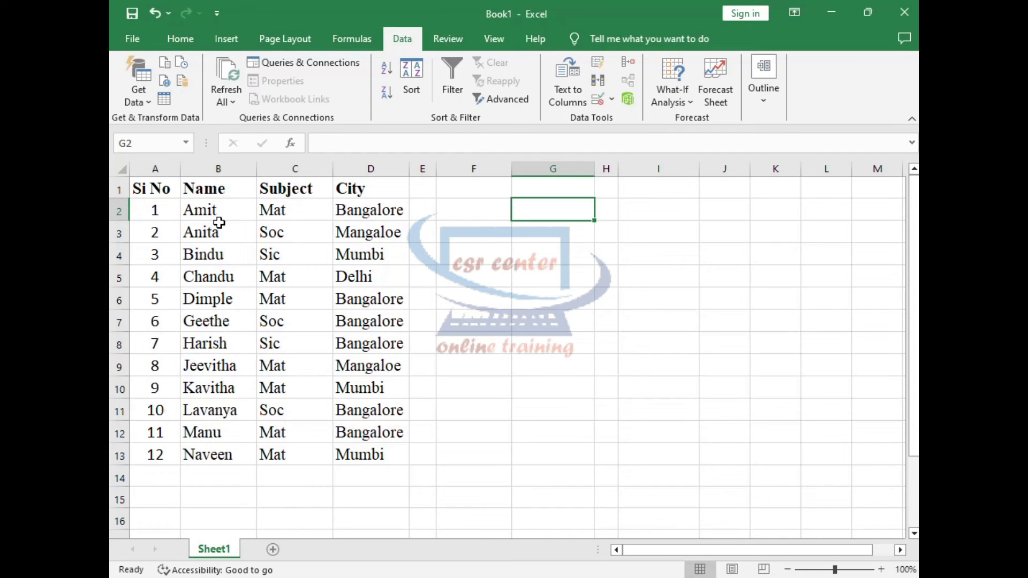
Build a filter criterion by copying the Subject header to F2 and the Mat value from C2 to F3.
left_click(307, 189)
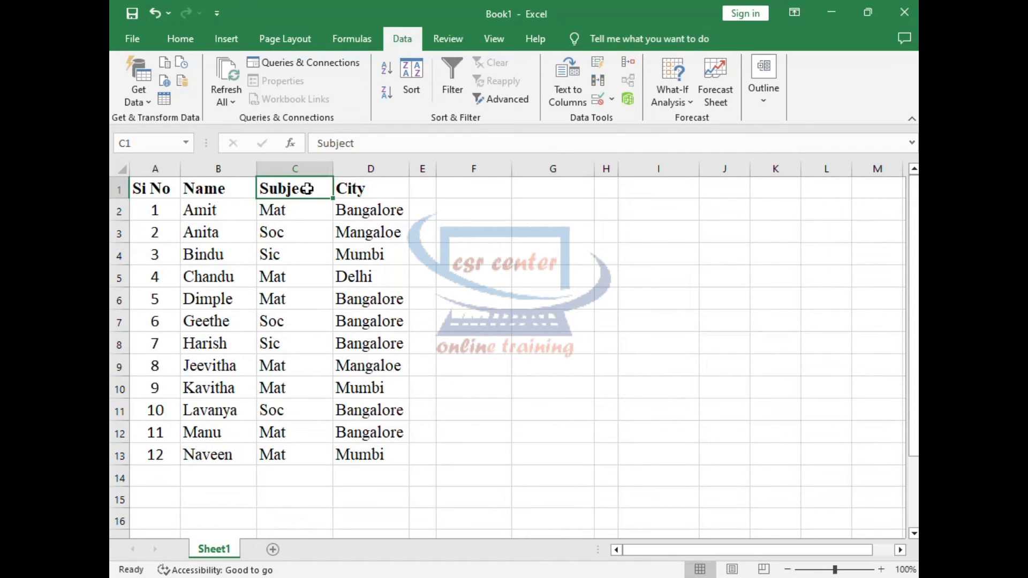
key("ctrl+c")
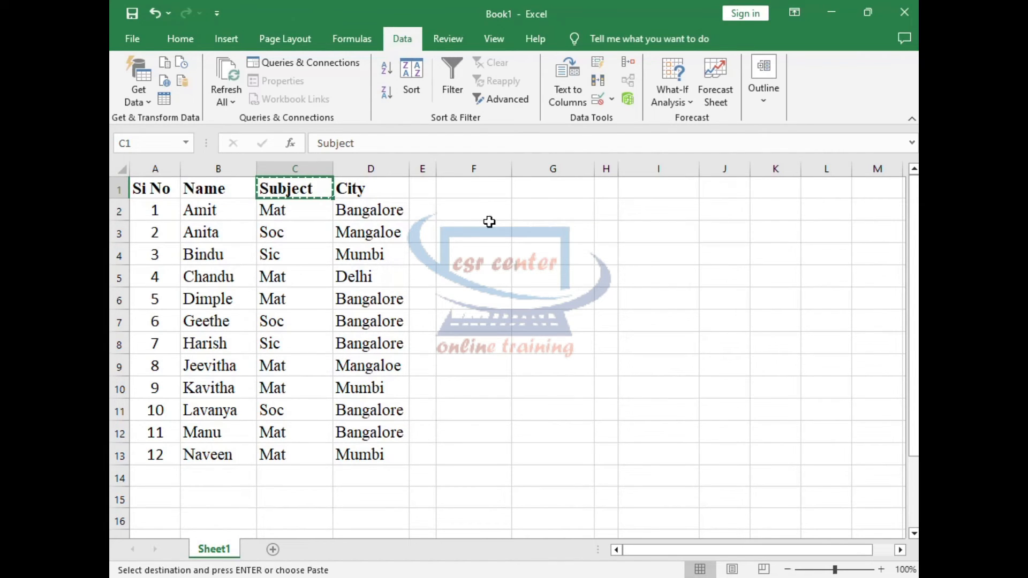
left_click(479, 210)
key("ctrl+v")
left_click(295, 209)
key("ctrl+c")
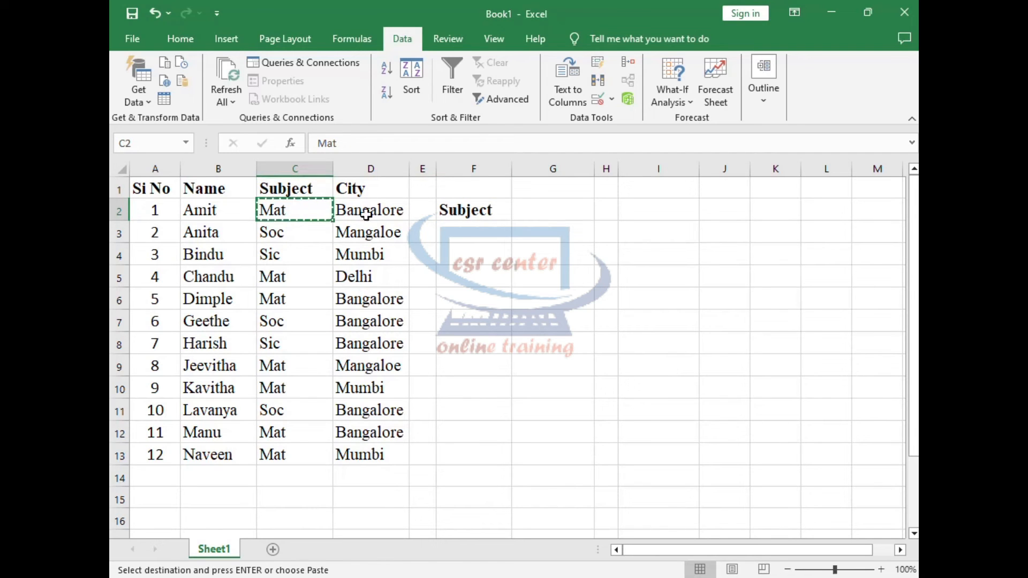
left_click(464, 230)
key("ctrl+v")
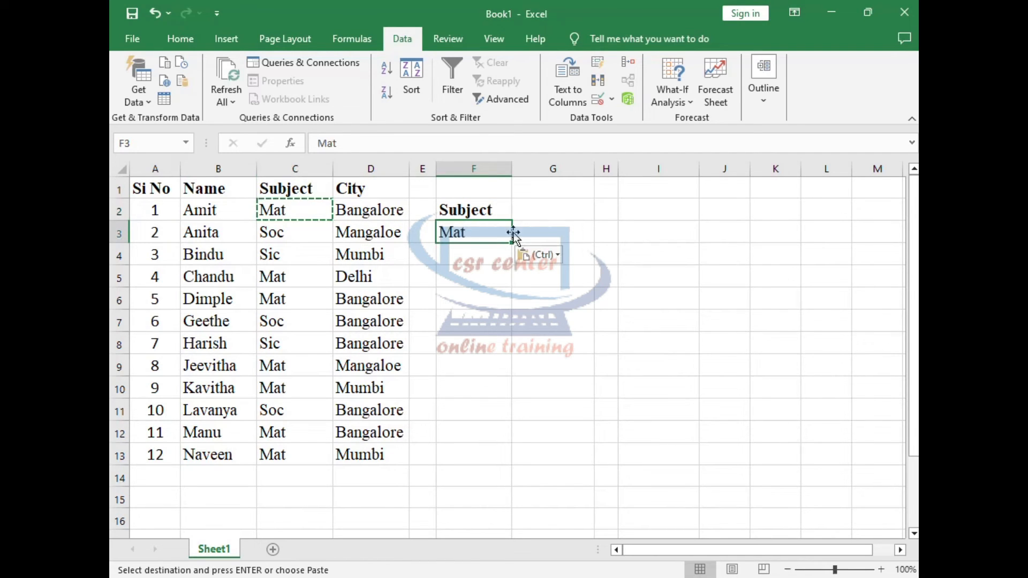
Set up an Advanced Filter that copies to another location, with columns A:D as the list range.
left_click(578, 210)
key("Down")
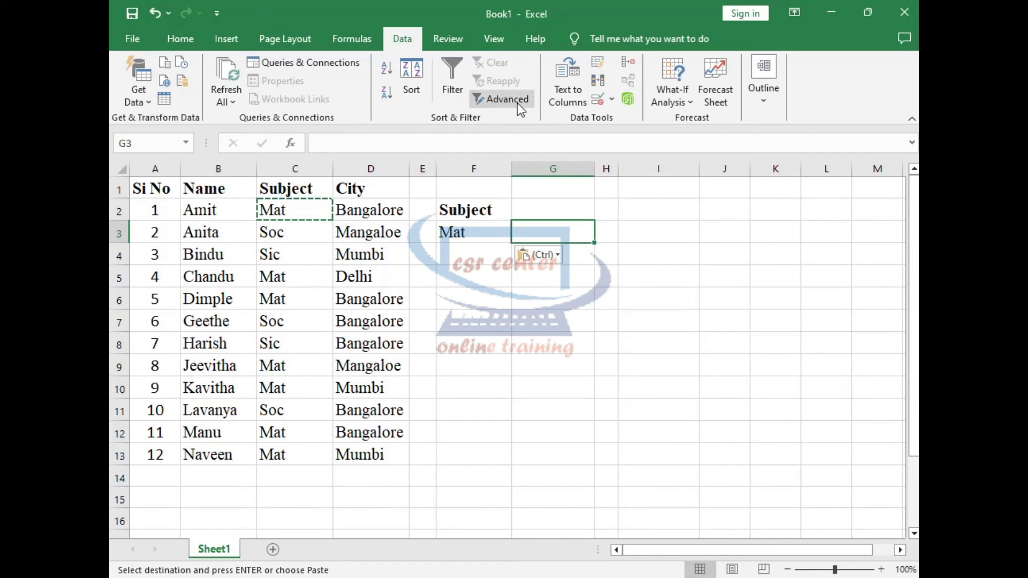
left_click(516, 97)
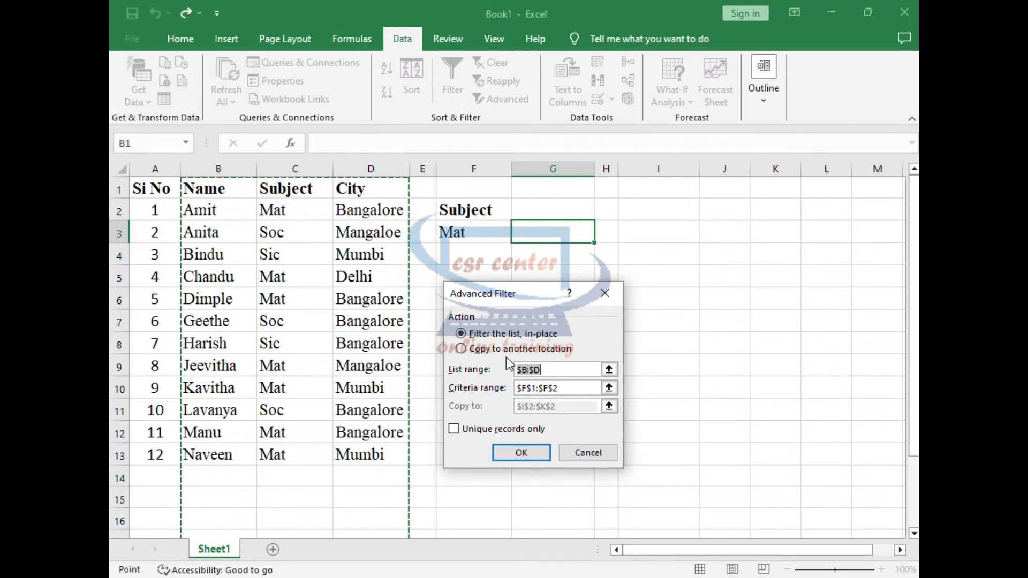
left_click(462, 349)
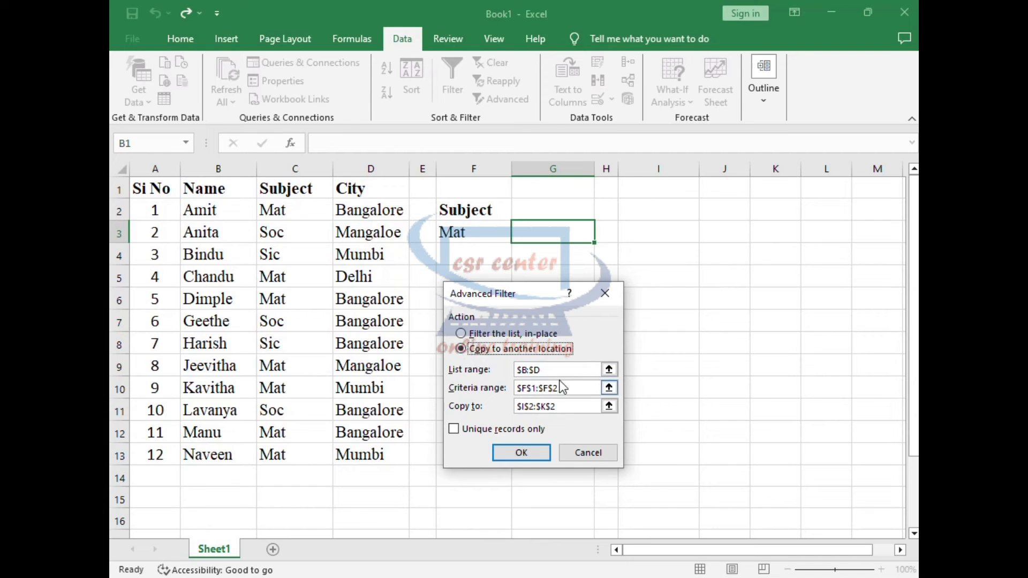
left_click(609, 369)
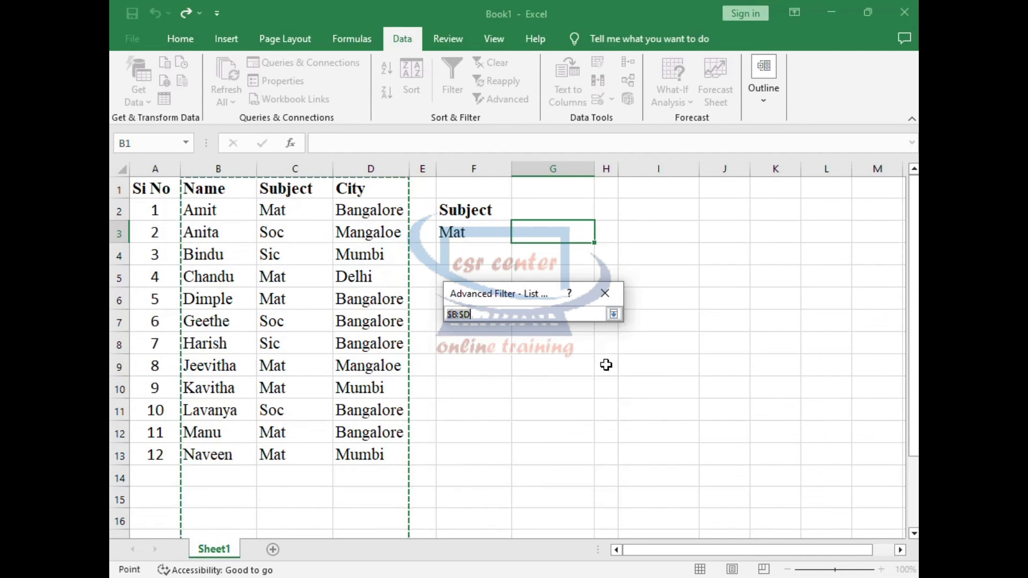
left_click_drag(154, 188, 399, 458)
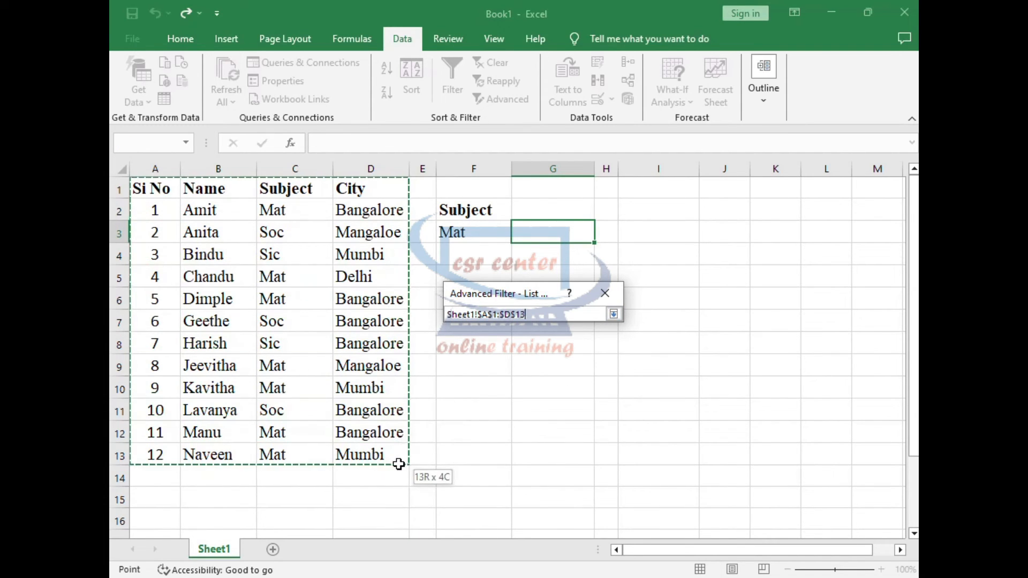
left_click_drag(155, 168, 397, 164)
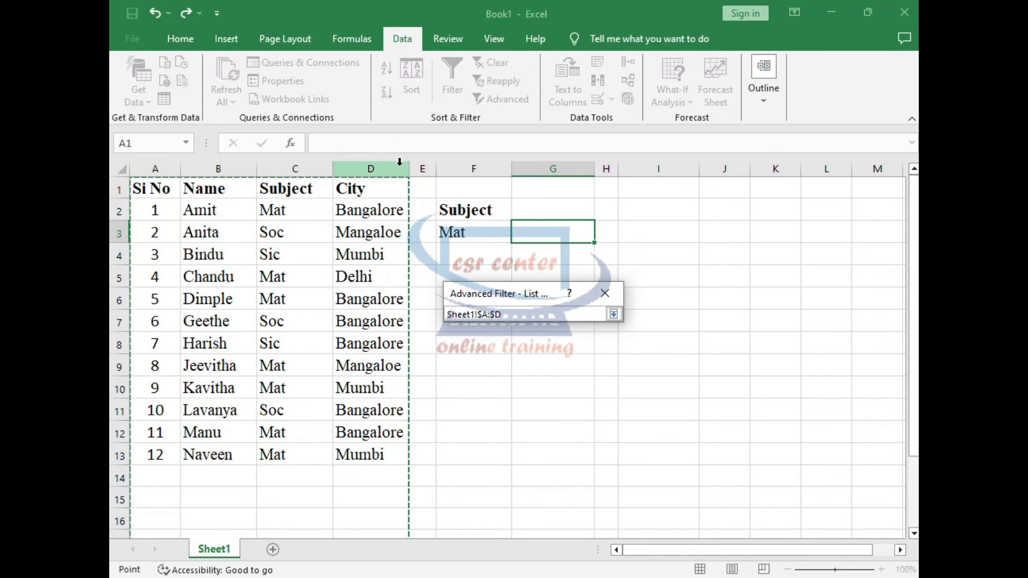
left_click(614, 315)
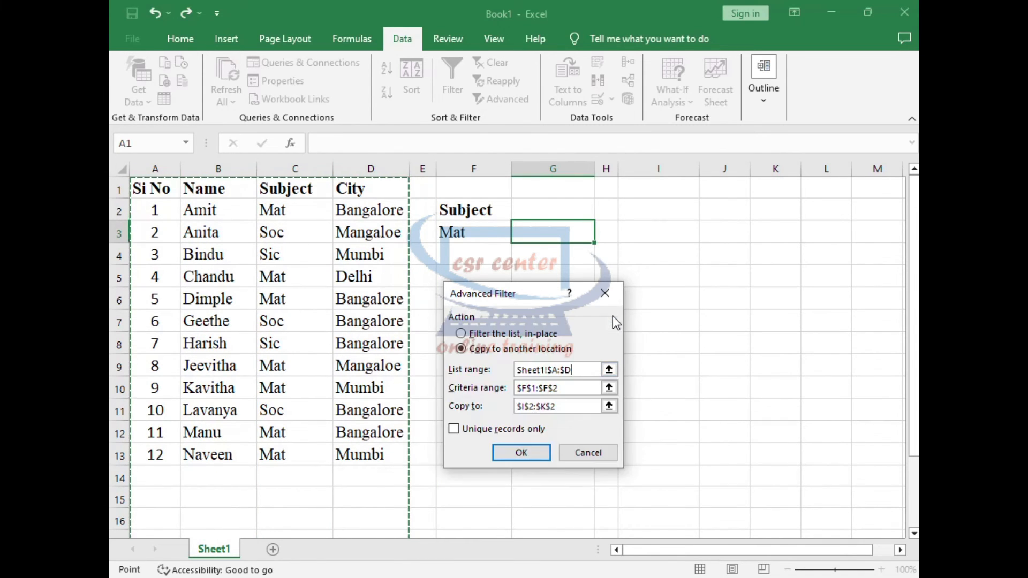
Set the criteria range to F2:F3 and the copy destination to G3, and run the Advanced Filter.
left_click(614, 389)
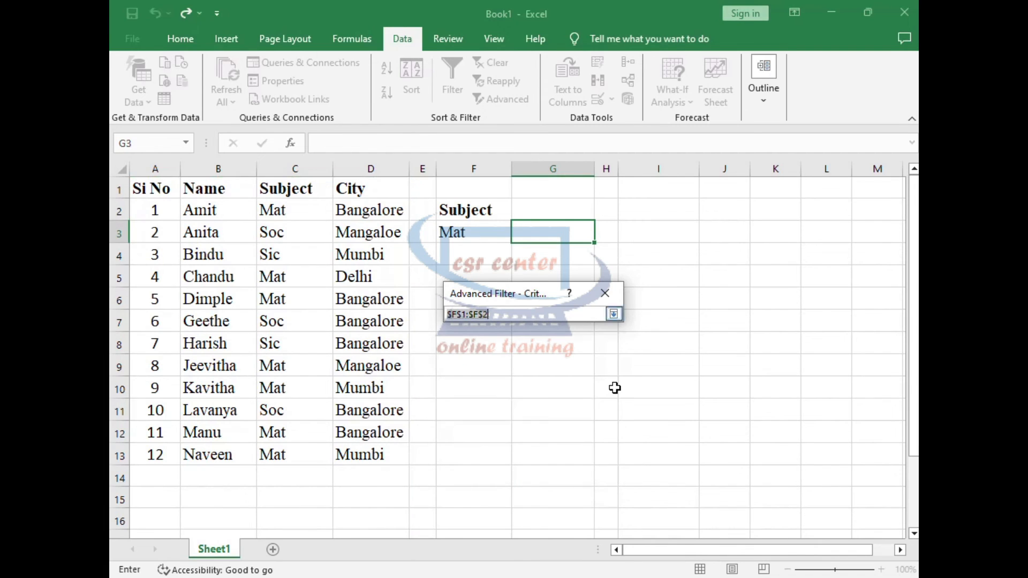
left_click_drag(461, 202, 479, 225)
left_click(613, 314)
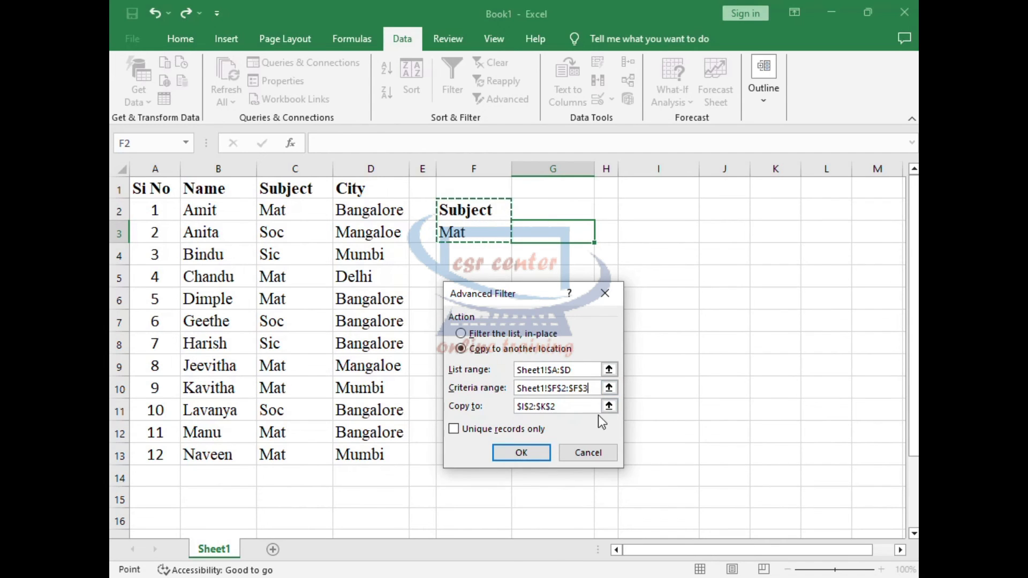
left_click(608, 406)
left_click(554, 233)
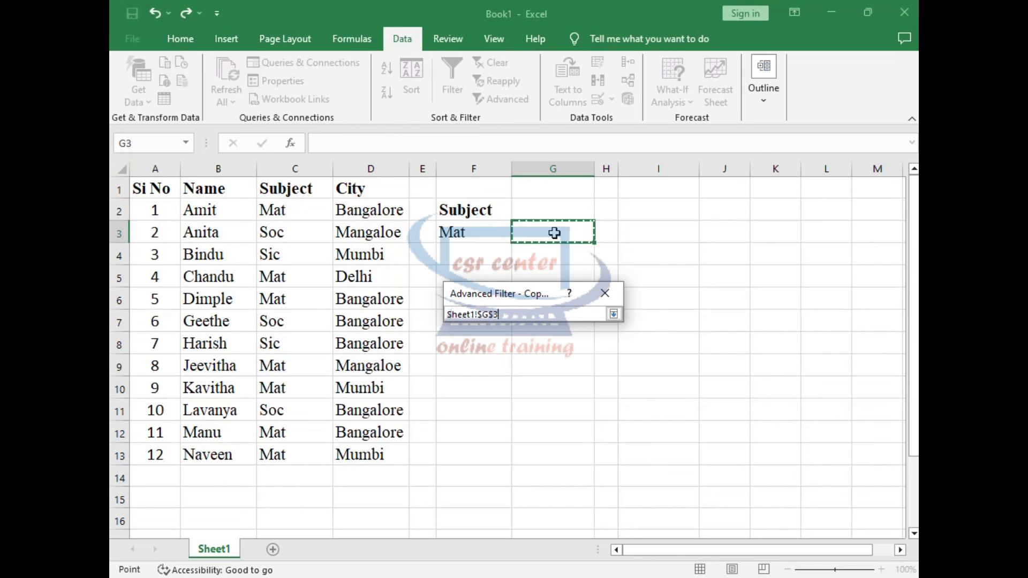
left_click(614, 315)
left_click(525, 453)
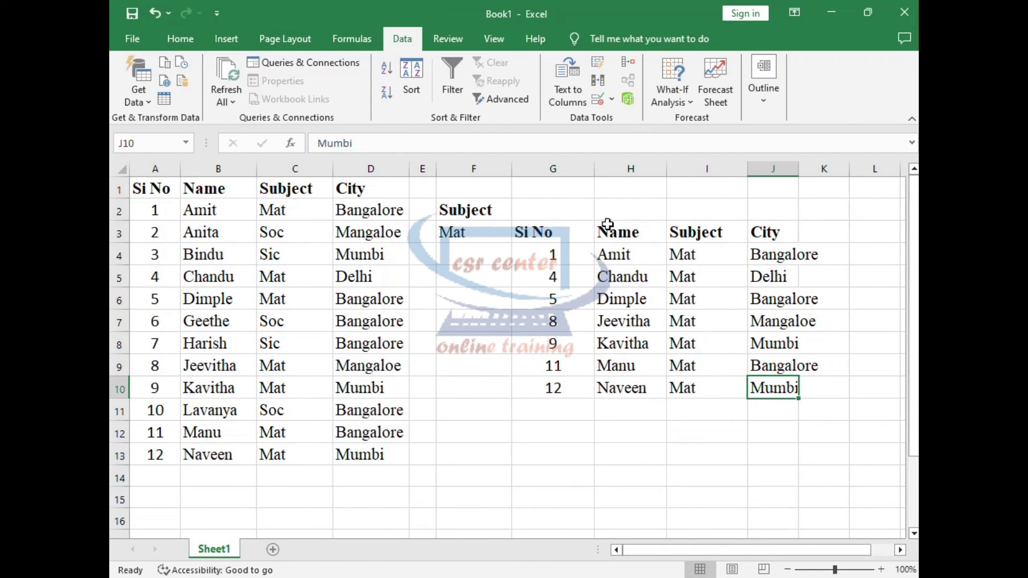
Review the extracted records by going through their headers and selecting the Subject values in I4:I10.
left_click(568, 235)
left_click(657, 226)
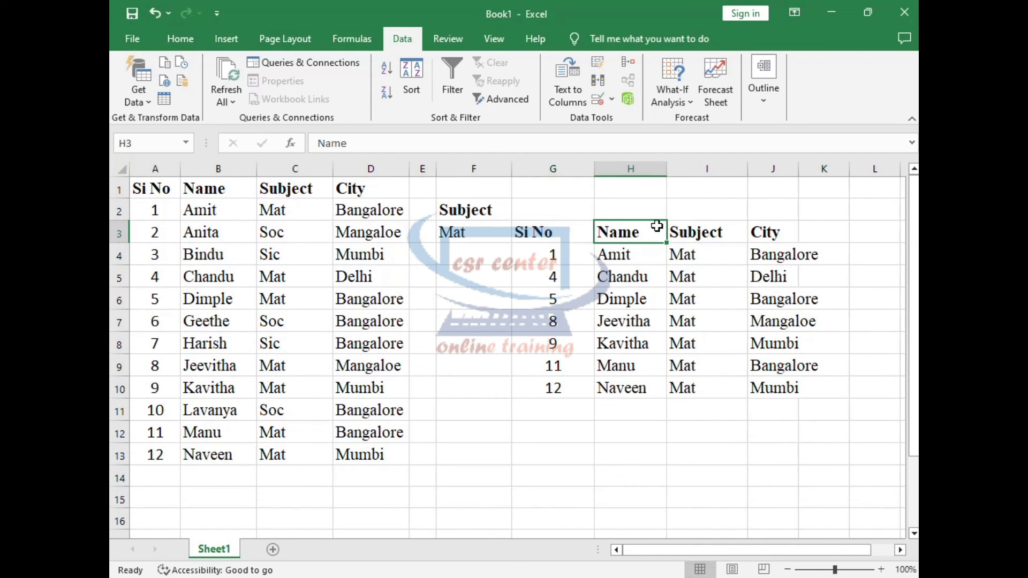
left_click(712, 233)
left_click(781, 233)
left_click_drag(698, 254, 699, 390)
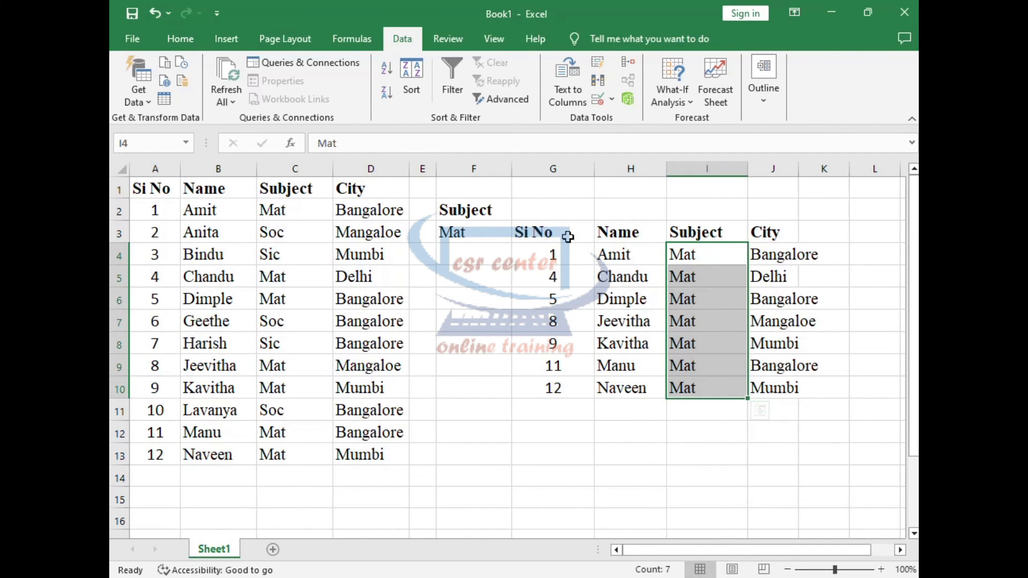
Clear the extracted records from G3:J10 and select cell G3.
left_click_drag(567, 234, 795, 398)
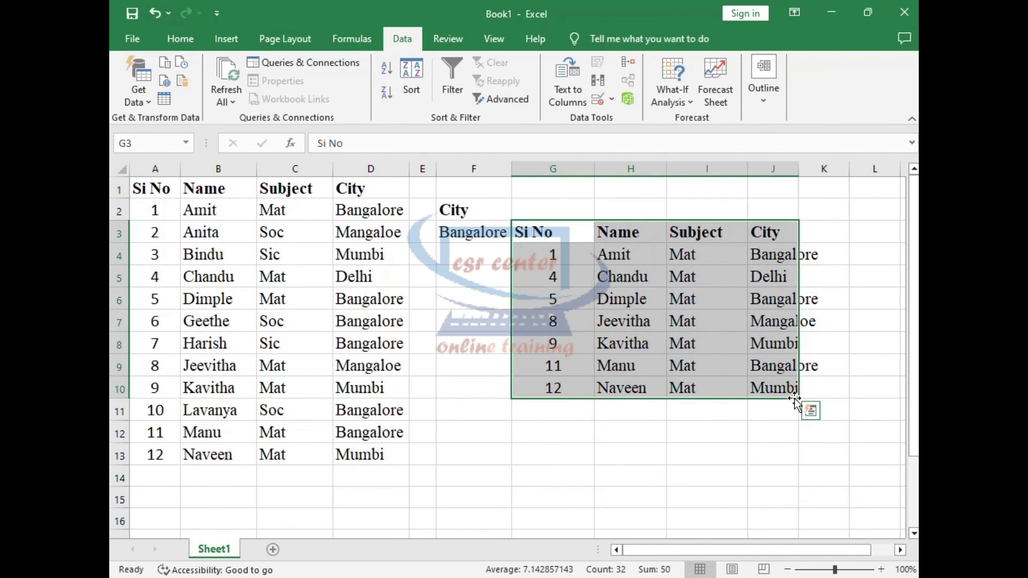
key("Delete")
key("Left")
left_click(563, 232)
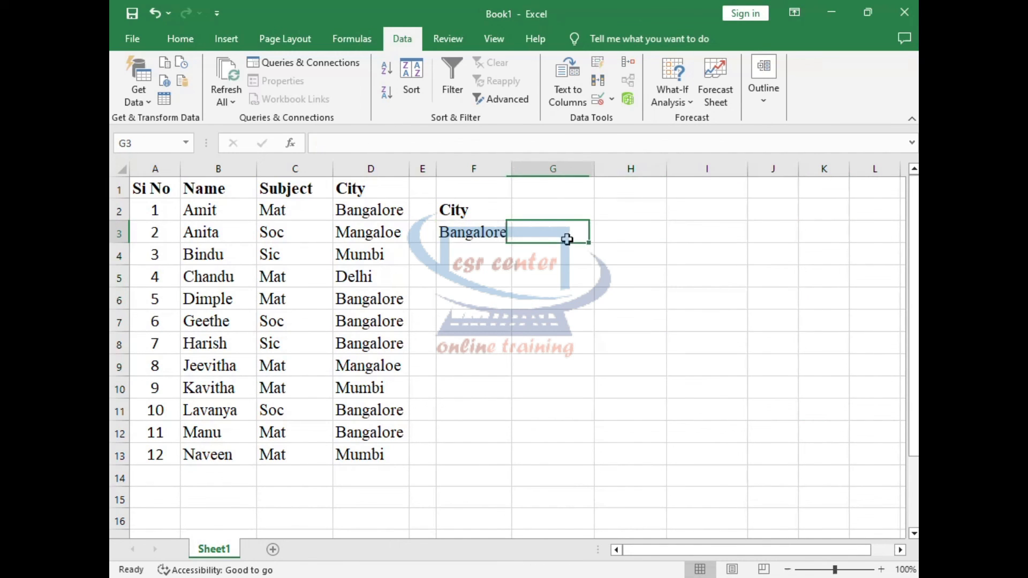
Start a new Advanced Filter that copies to another location, using columns A:D as the list range.
left_click(496, 102)
left_click(471, 353)
left_click(609, 369)
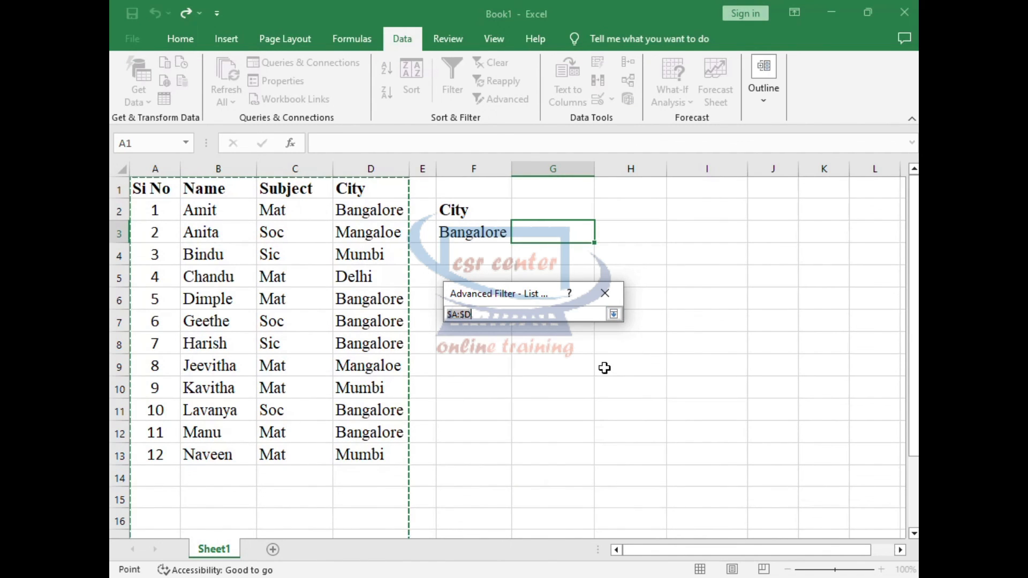
left_click_drag(167, 168, 399, 179)
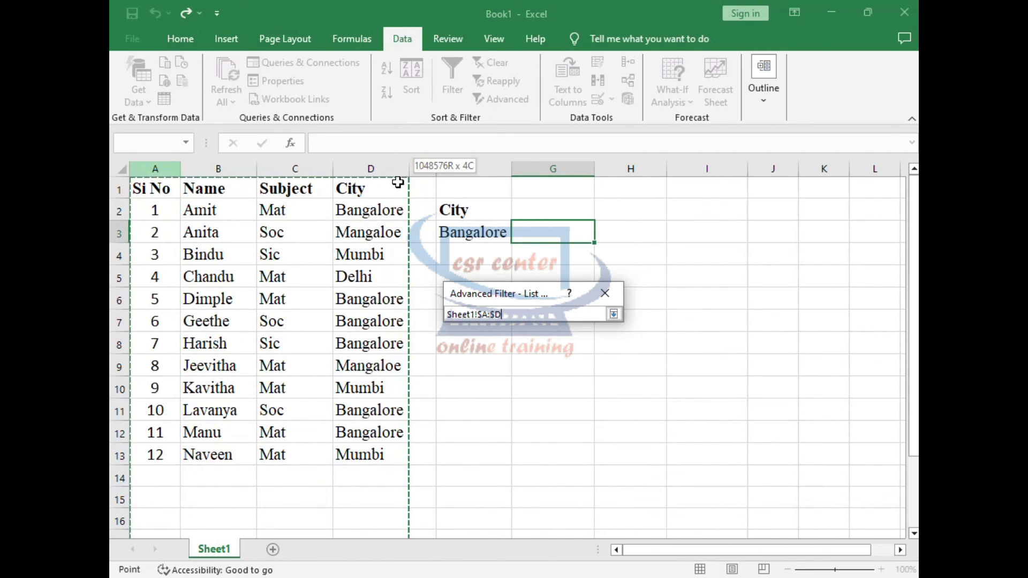
left_click(613, 314)
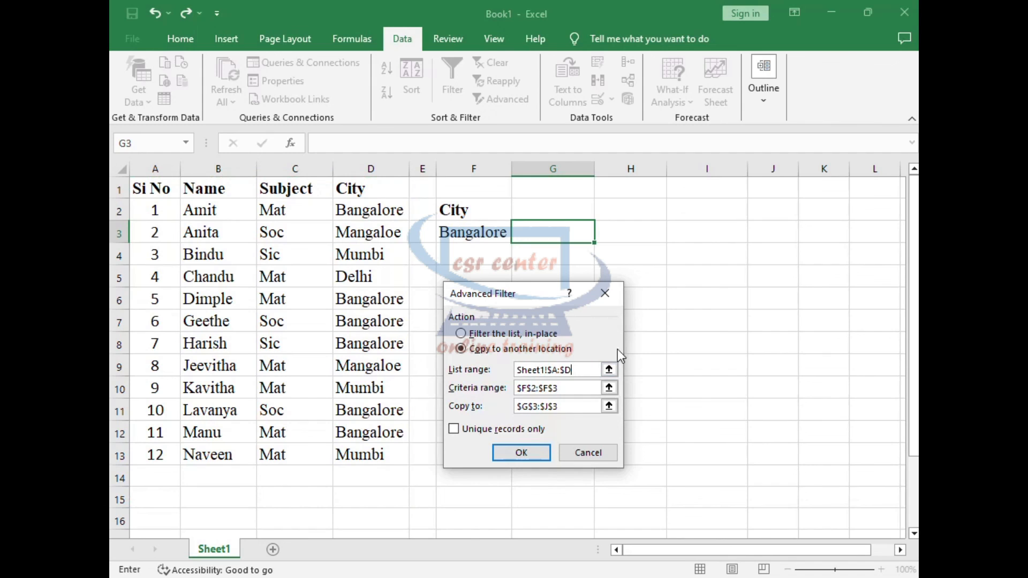
Use the City criterion in F2:F3 as the criteria range, output to G3, and extract the Bangalore records.
left_click(609, 387)
left_click_drag(459, 204, 489, 232)
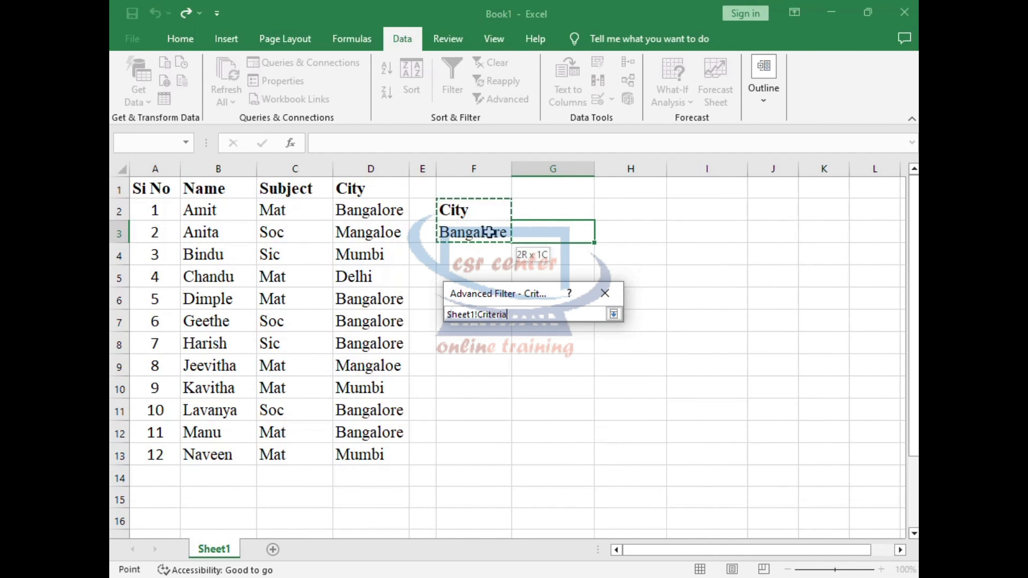
left_click(613, 314)
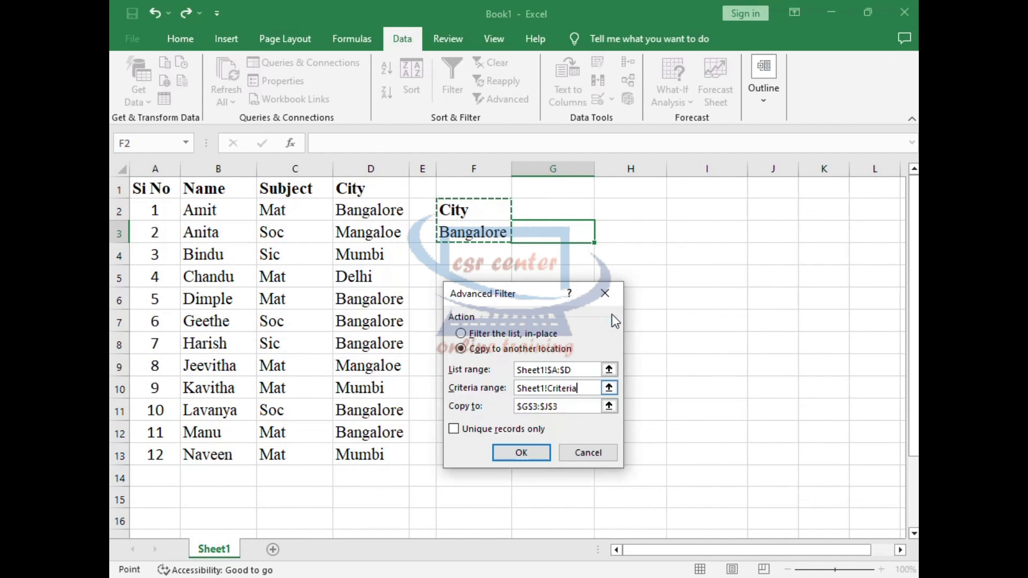
left_click(609, 407)
left_click(560, 231)
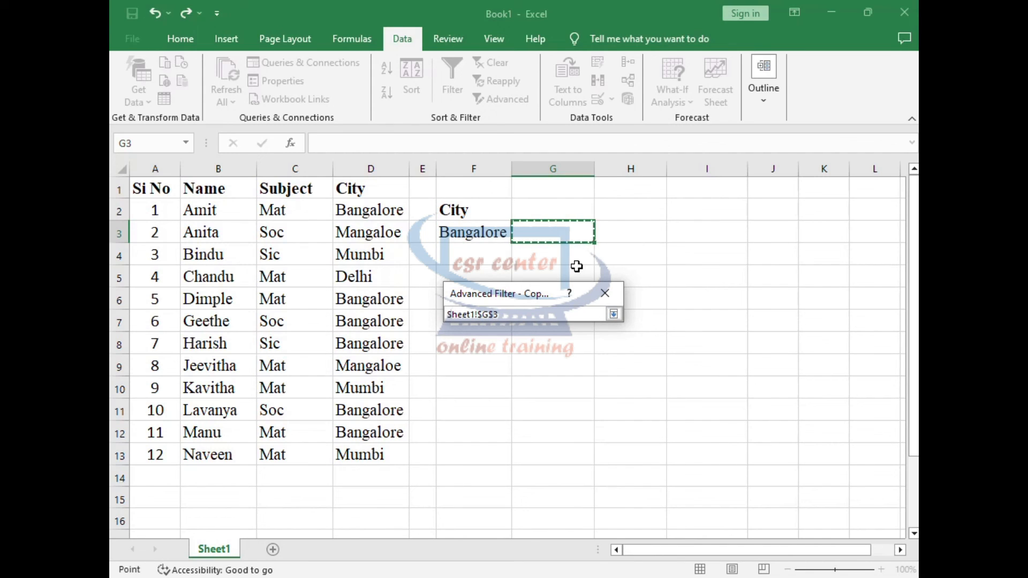
left_click(613, 315)
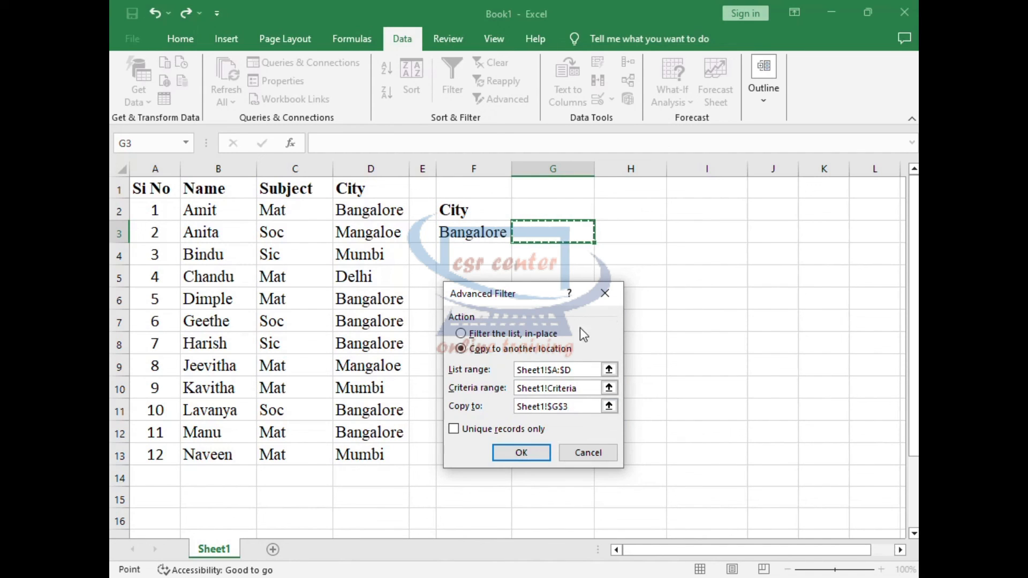
left_click(522, 453)
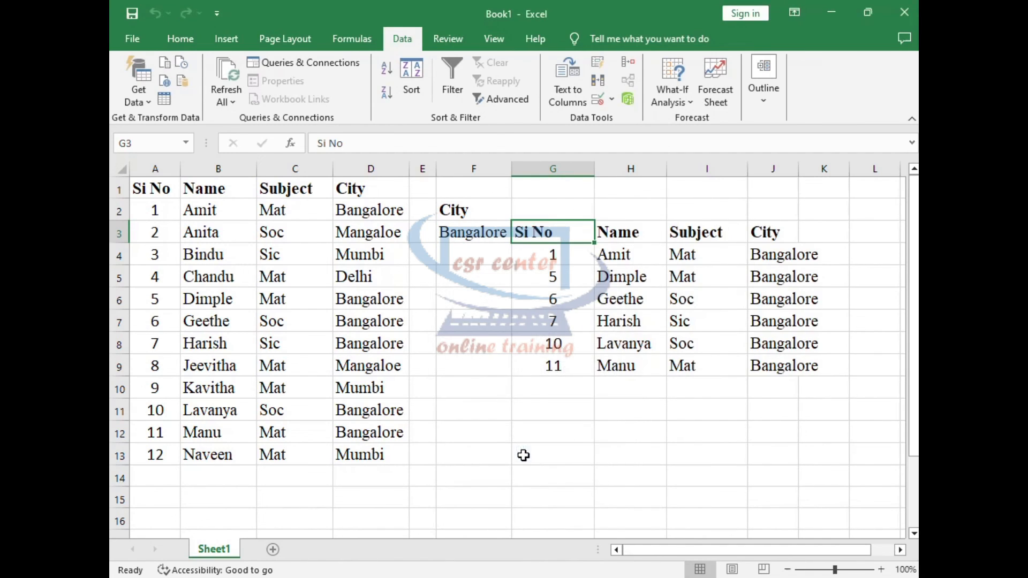
left_click(674, 415)
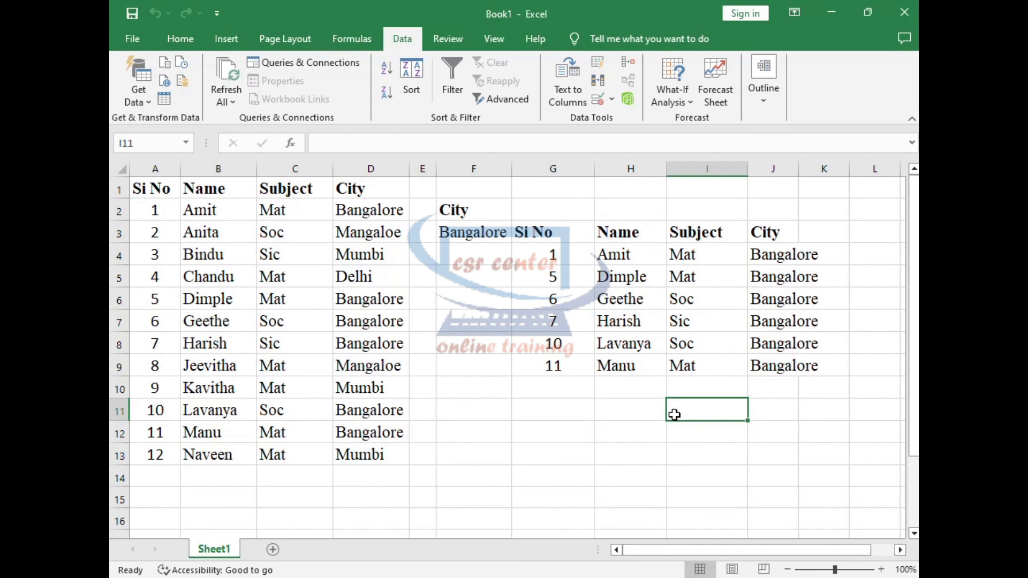